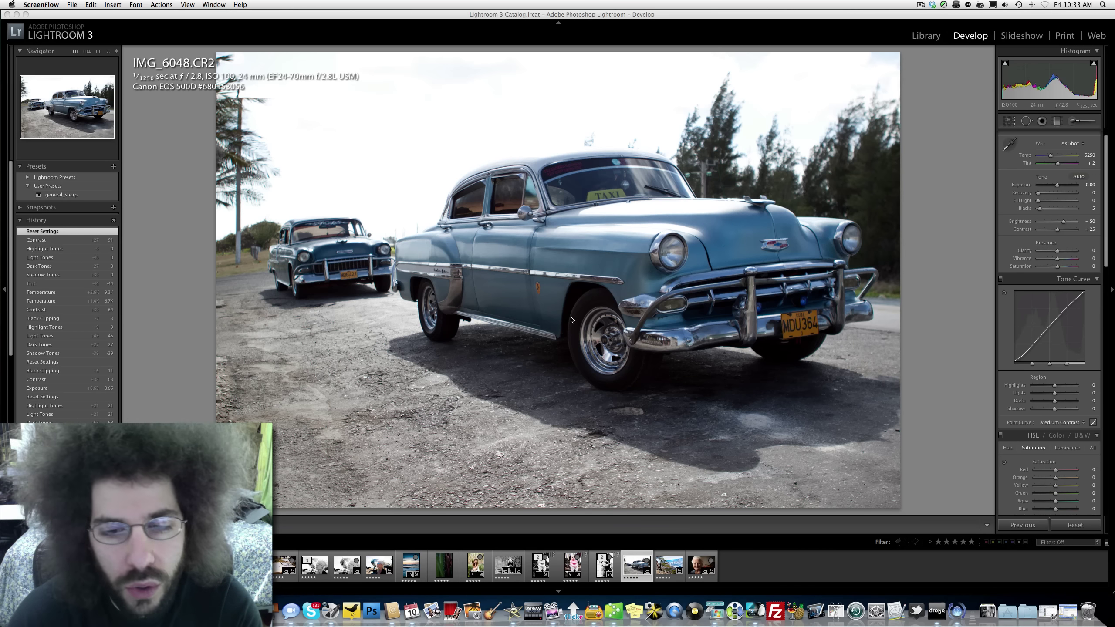
Inspect the taxi's front wheel and bumper at 1:1, then return to the full view
{"action": "left_click", "coordinate": [606, 342]}
{"action": "left_click", "coordinate": [606, 342]}
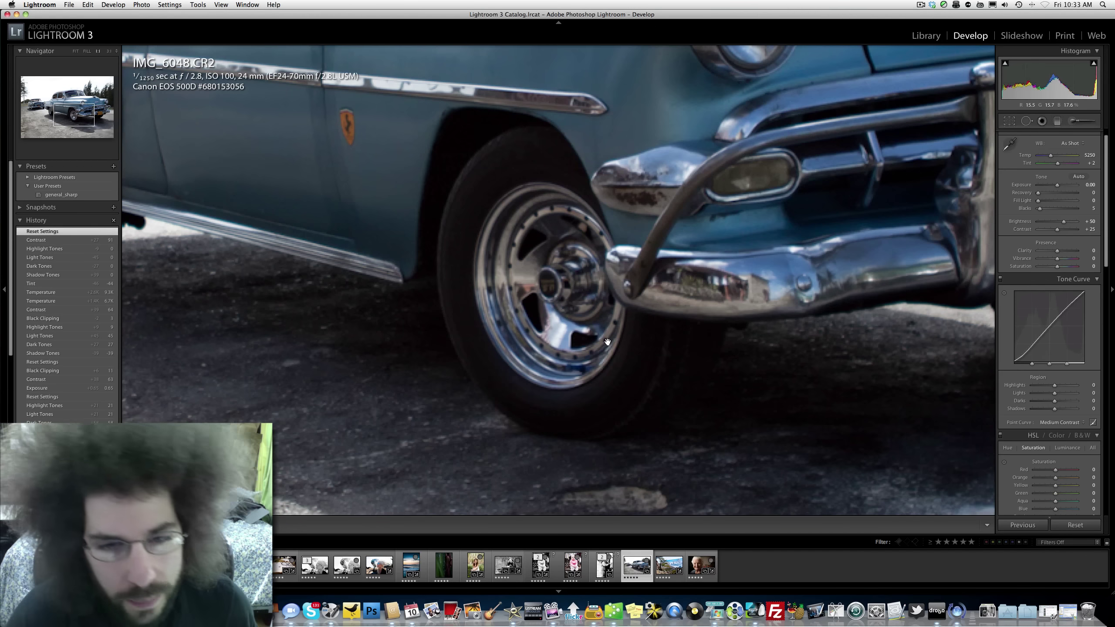
{"action": "left_click_drag", "start_coordinate": [555, 267], "coordinate": [459, 331]}
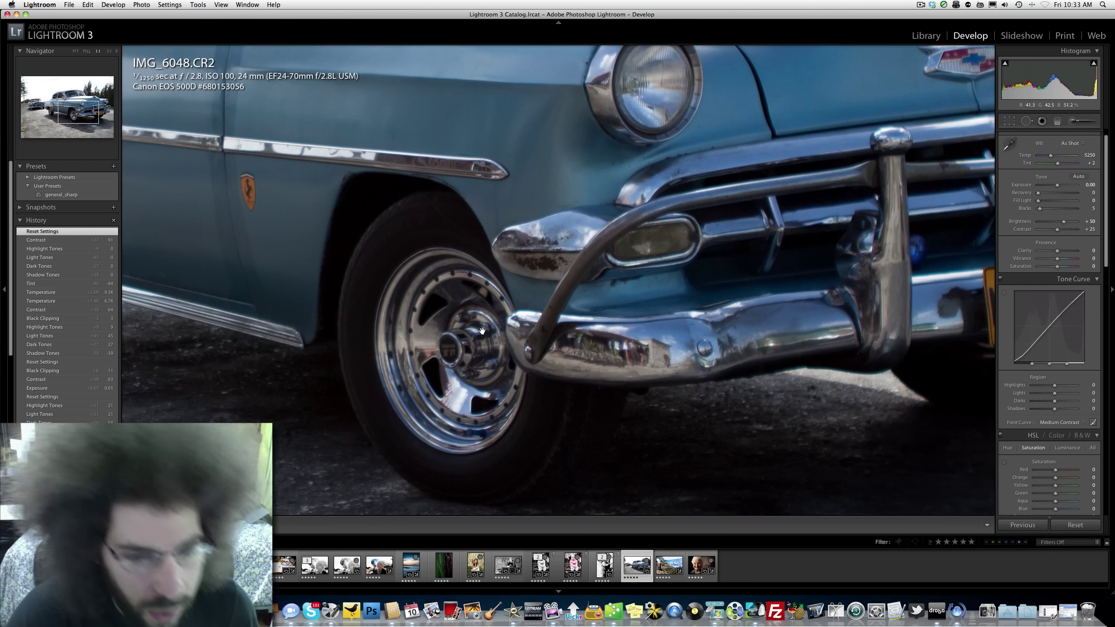
{"action": "left_click", "coordinate": [488, 342]}
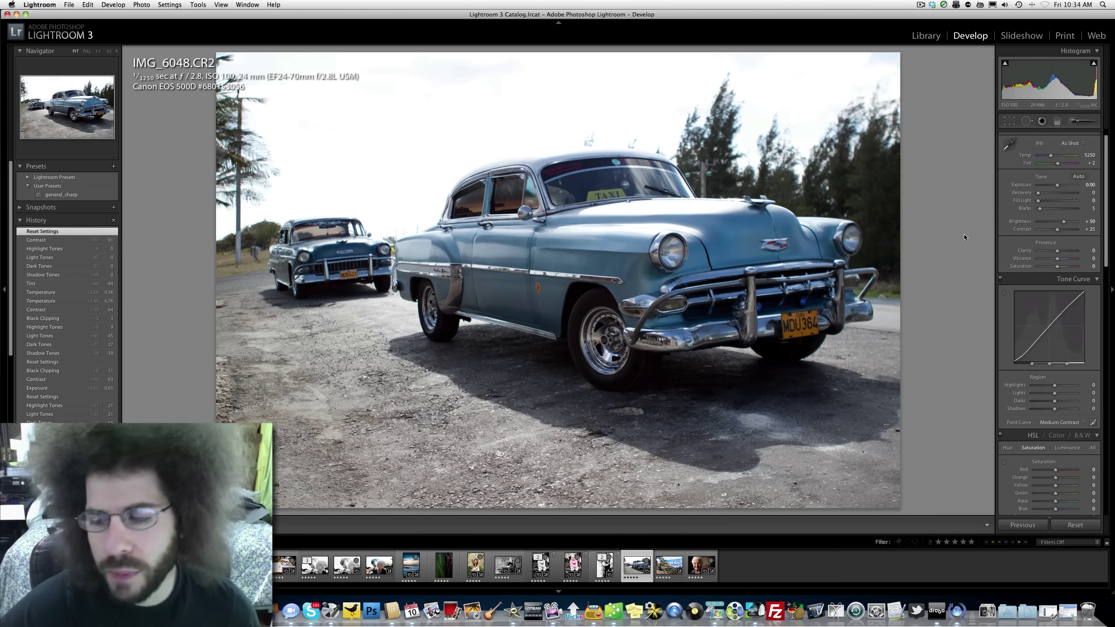
Reshape the tone curve's shadows and darks, and warm Temp to about 12750
{"action": "left_click_drag", "start_coordinate": [1055, 409], "coordinate": [1027, 413]}
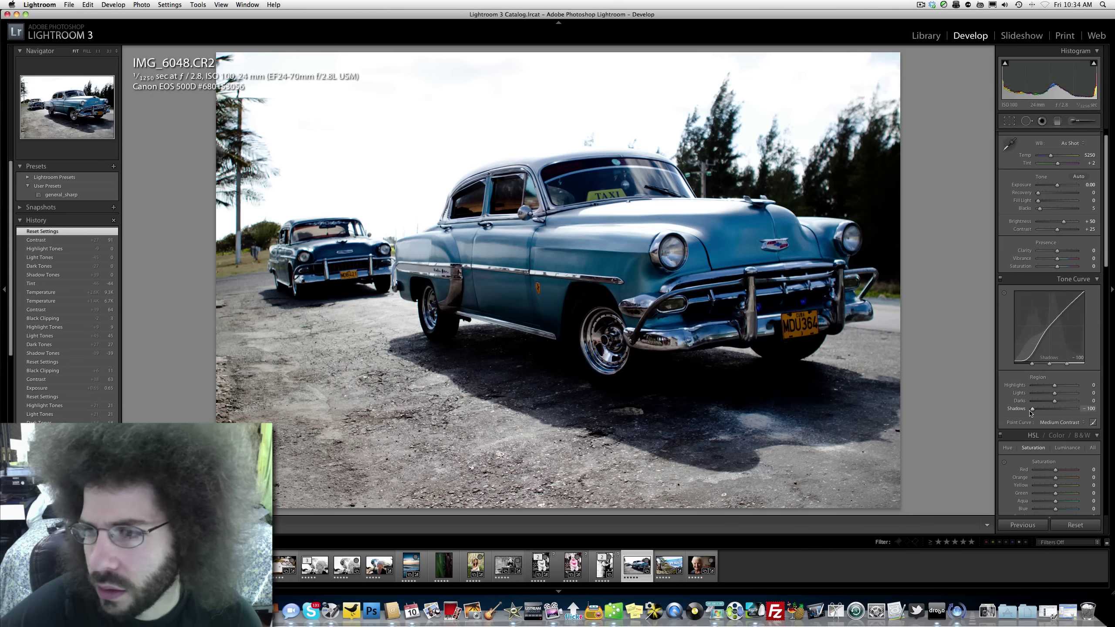
{"action": "left_click_drag", "start_coordinate": [1030, 413], "coordinate": [1050, 411]}
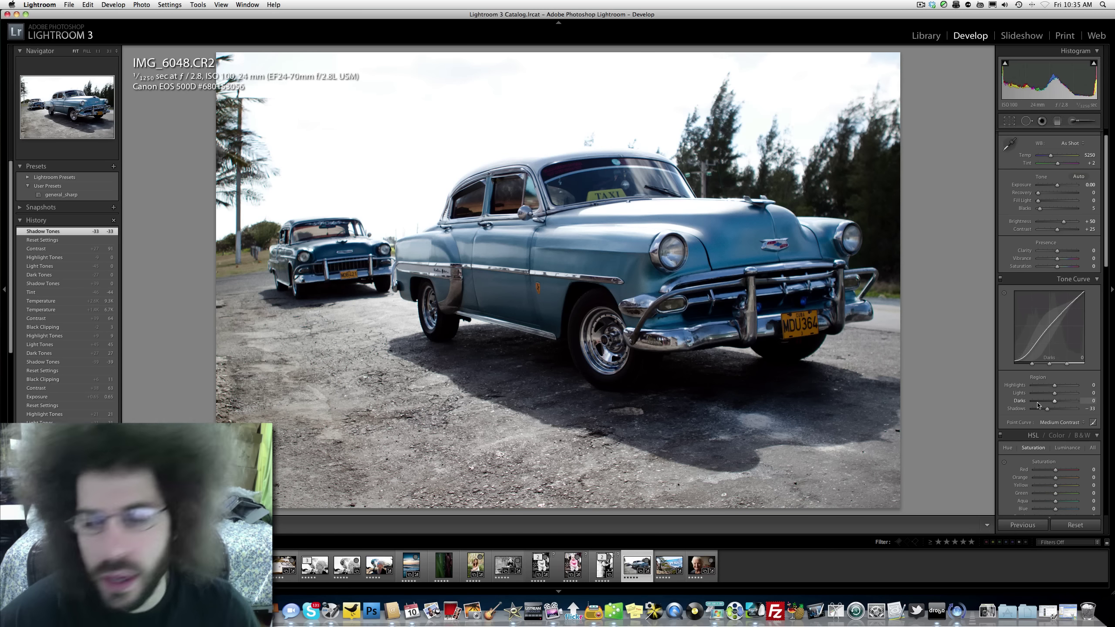
{"action": "mouse_move", "coordinate": [1054, 401]}
{"action": "left_mouse_down"}
{"action": "mouse_move", "coordinate": [1080, 386]}
{"action": "mouse_move", "coordinate": [1041, 387]}
{"action": "mouse_move", "coordinate": [1083, 388]}
{"action": "mouse_move", "coordinate": [1022, 390]}
{"action": "mouse_move", "coordinate": [1058, 391]}
{"action": "left_mouse_up"}
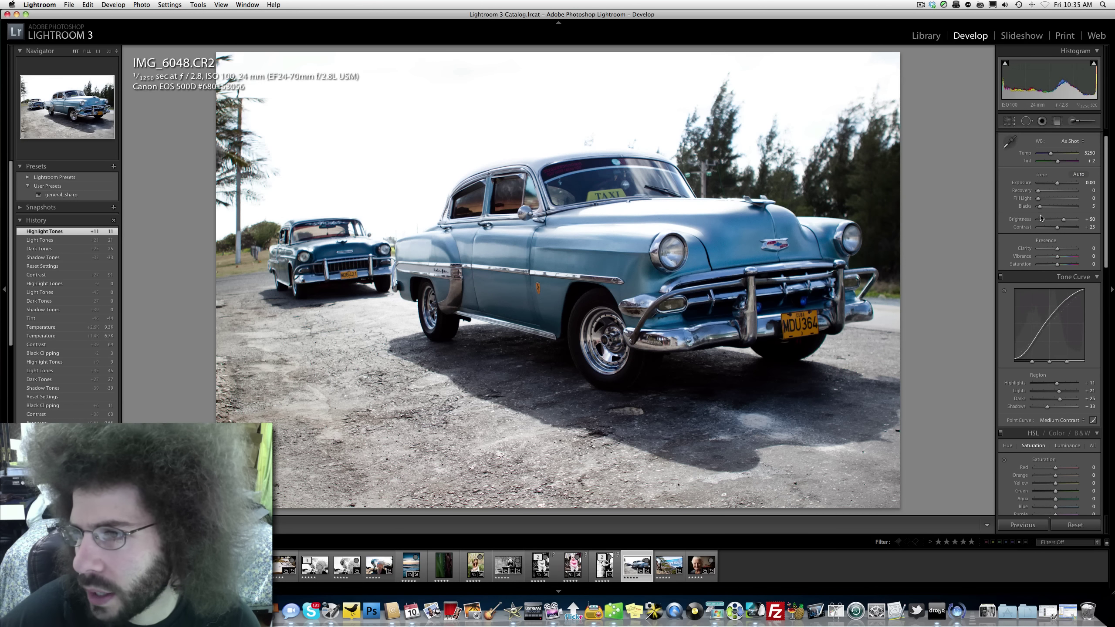
{"action": "mouse_move", "coordinate": [1051, 153]}
{"action": "left_mouse_down"}
{"action": "mouse_move", "coordinate": [1067, 156]}
{"action": "mouse_move", "coordinate": [1053, 164]}
{"action": "left_mouse_up"}
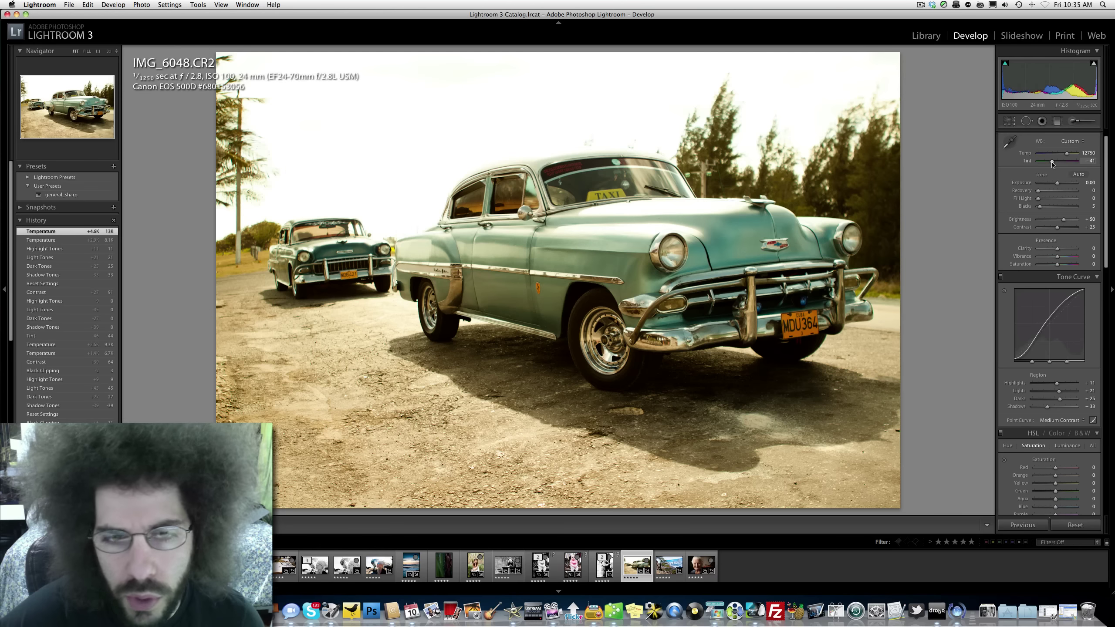
Set Tint to -41 and Contrast to +69, and cool Temp back to 9964
{"action": "left_click_drag", "start_coordinate": [1052, 163], "coordinate": [1052, 164]}
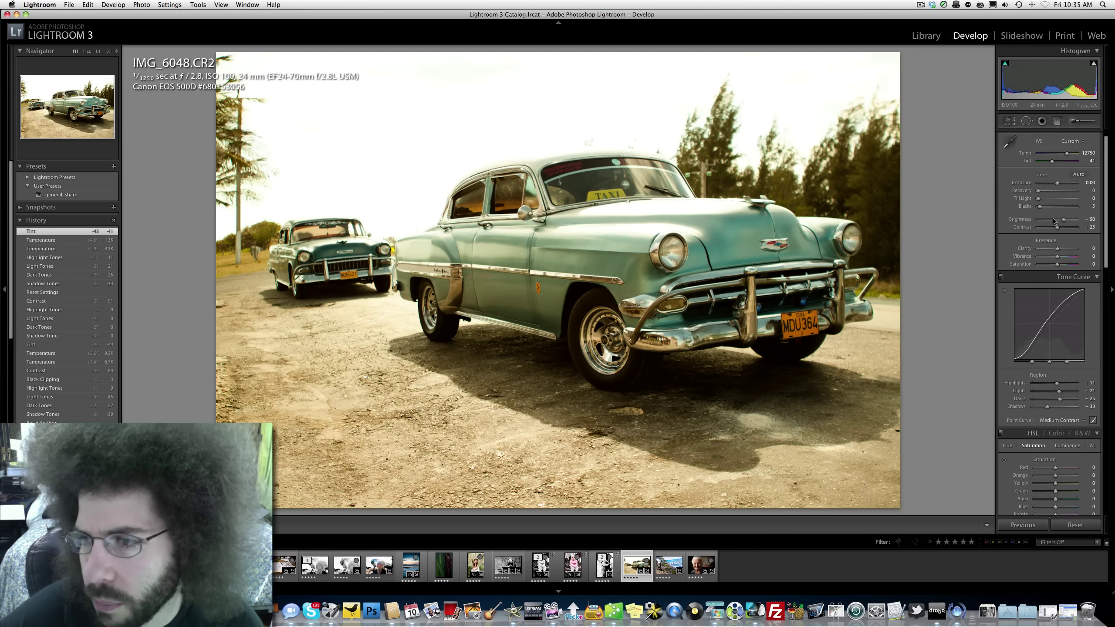
{"action": "left_click", "coordinate": [1068, 227]}
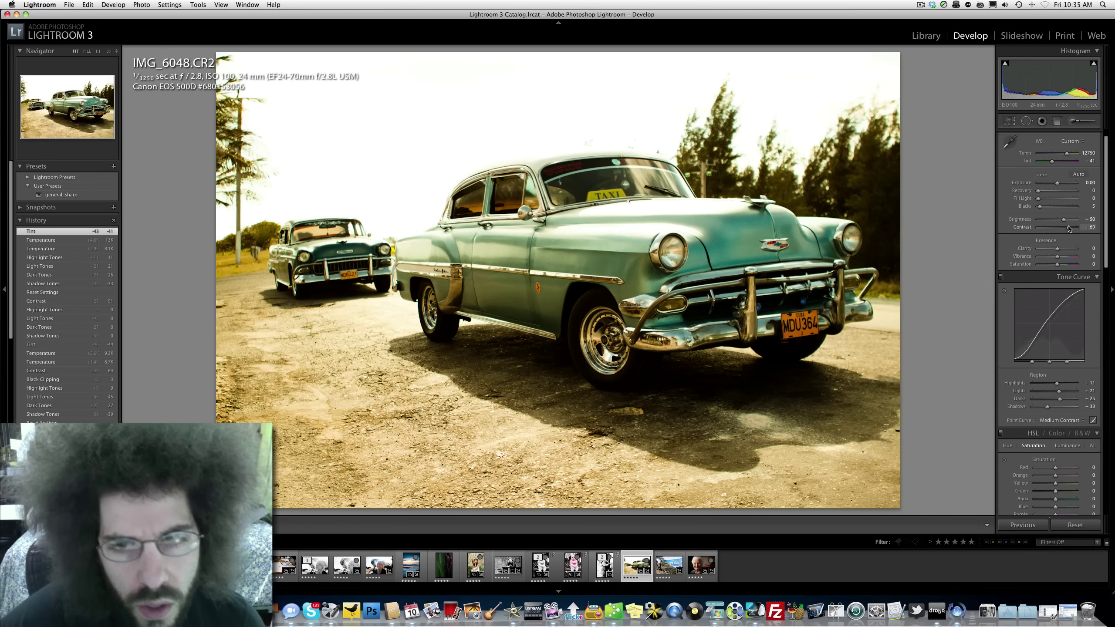
{"action": "left_click_drag", "start_coordinate": [1067, 153], "coordinate": [1065, 156]}
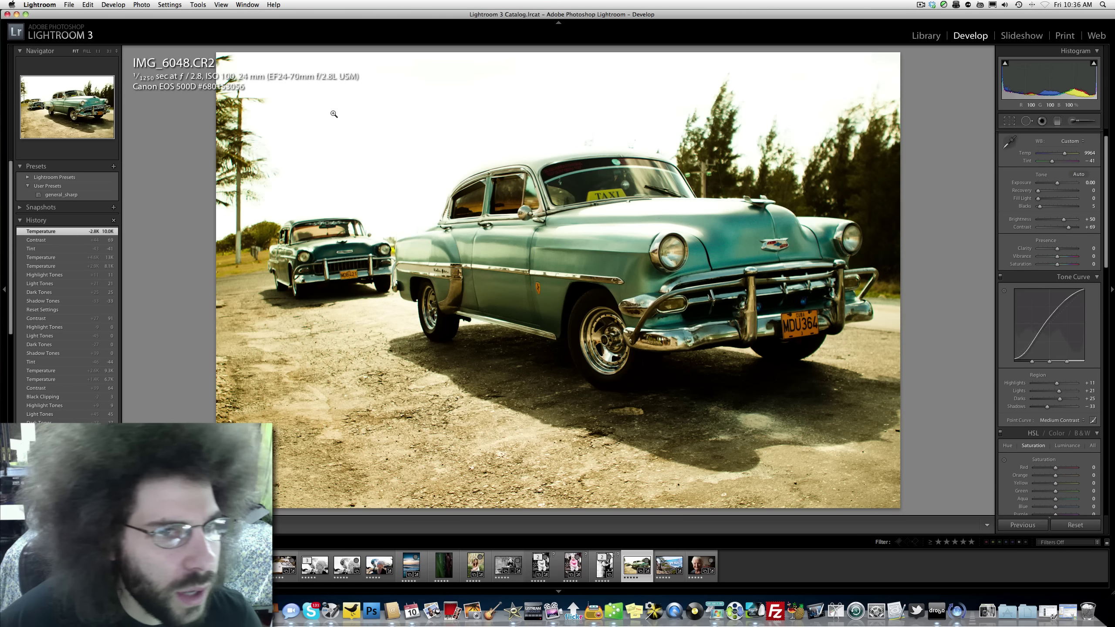
{"action": "left_click", "coordinate": [579, 198]}
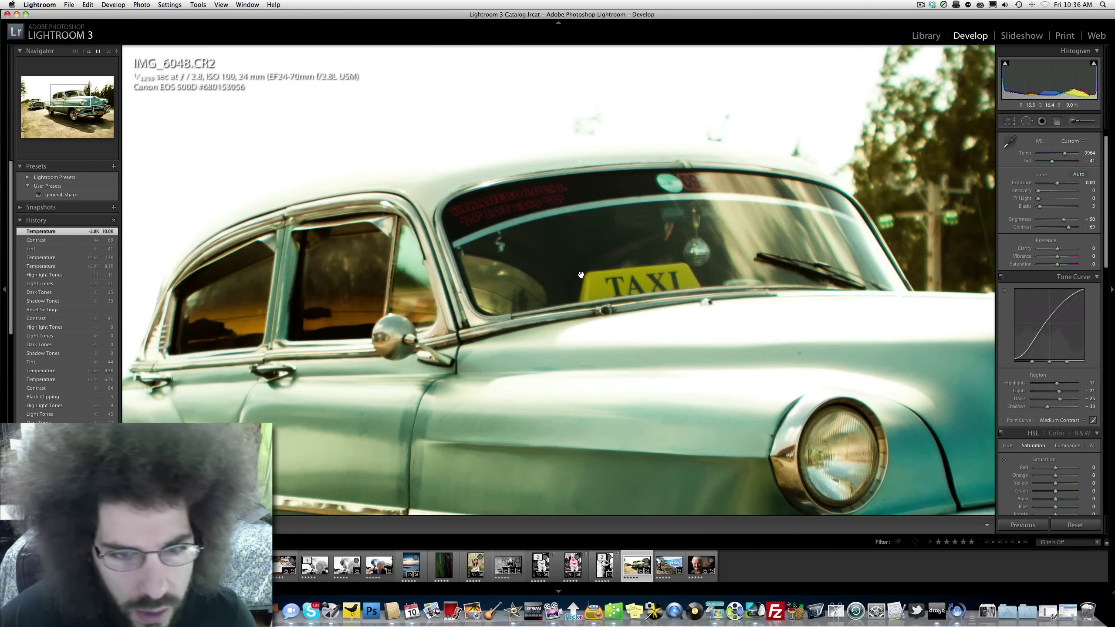
{"action": "left_click_drag", "start_coordinate": [646, 125], "coordinate": [658, 113]}
{"action": "scroll", "coordinate": [650, 111], "scroll_direction": "down", "scroll_amount": 10}
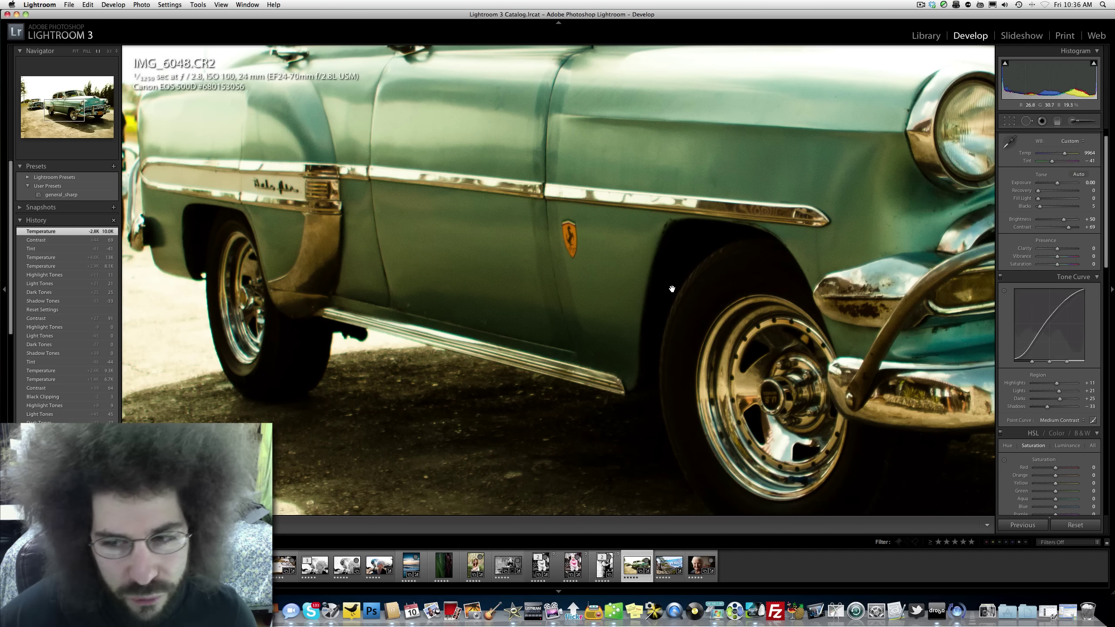
{"action": "scroll", "coordinate": [672, 246], "scroll_direction": "right", "scroll_amount": 10}
{"action": "scroll", "coordinate": [671, 246], "scroll_direction": "up", "scroll_amount": 3}
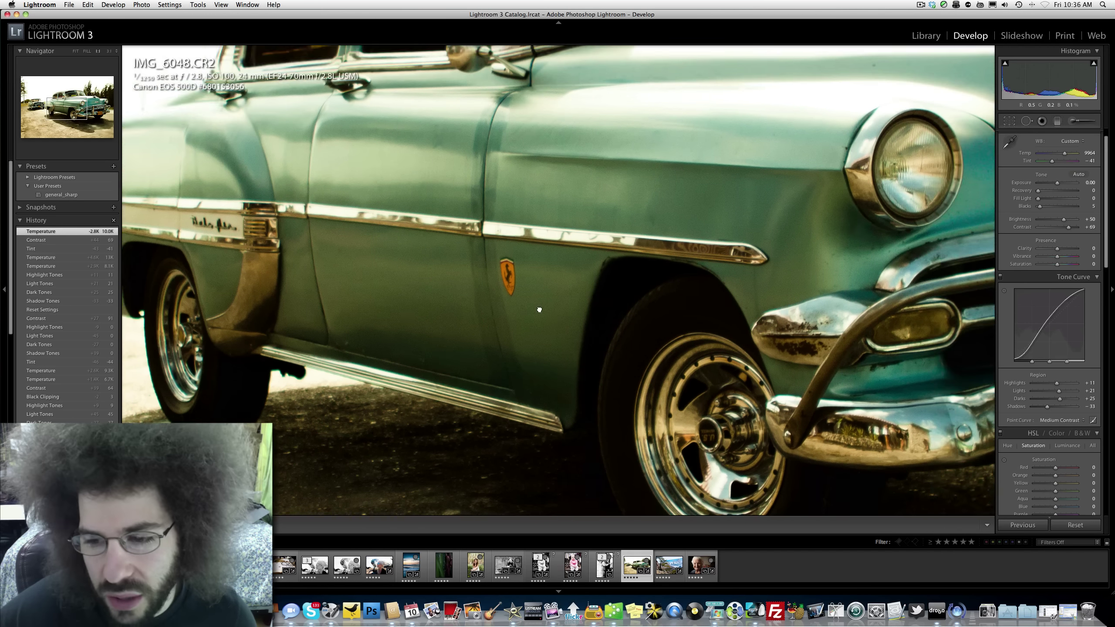
{"action": "scroll", "coordinate": [674, 294], "scroll_direction": "right", "scroll_amount": 10}
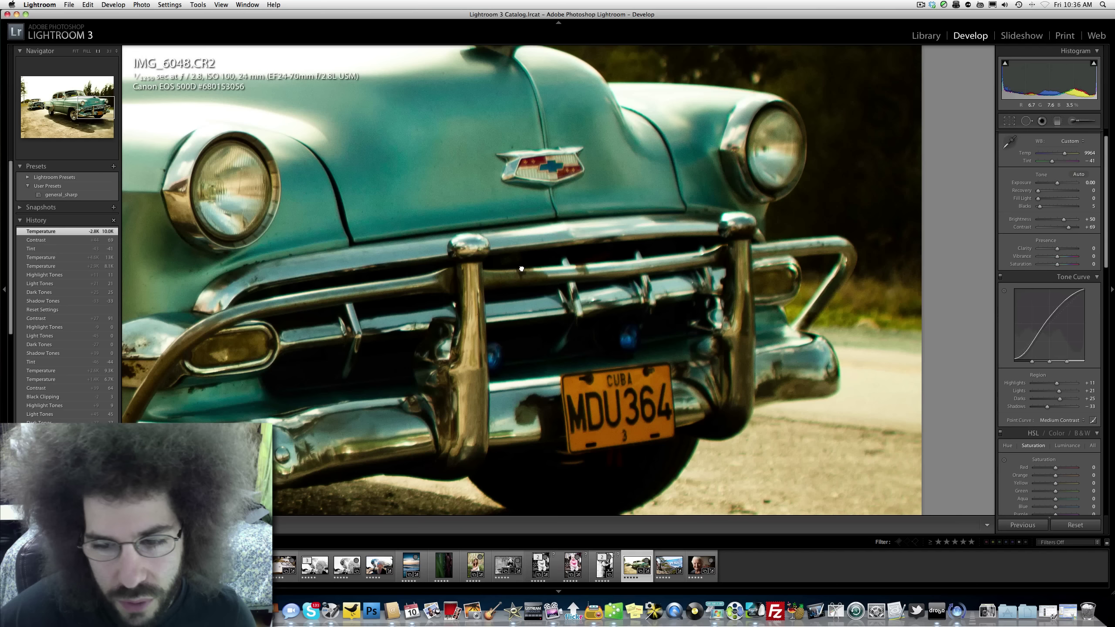
{"action": "scroll", "coordinate": [501, 232], "scroll_direction": "up", "scroll_amount": 5}
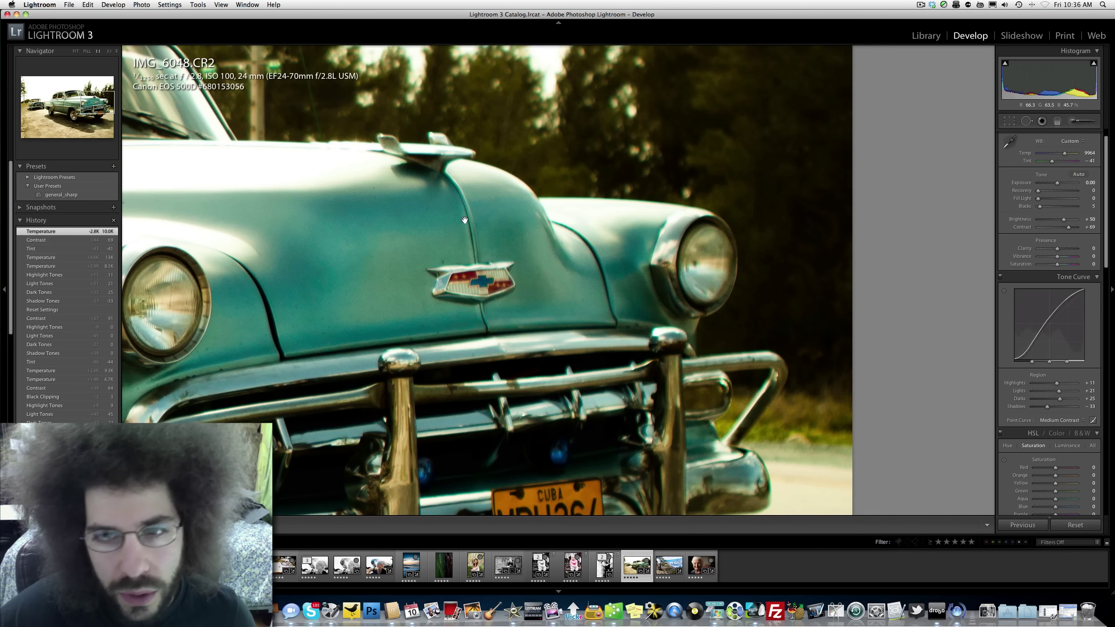
{"action": "scroll", "coordinate": [513, 230], "scroll_direction": "left", "scroll_amount": 8}
{"action": "scroll", "coordinate": [523, 230], "scroll_direction": "left", "scroll_amount": 8}
{"action": "scroll", "coordinate": [522, 230], "scroll_direction": "down", "scroll_amount": 3}
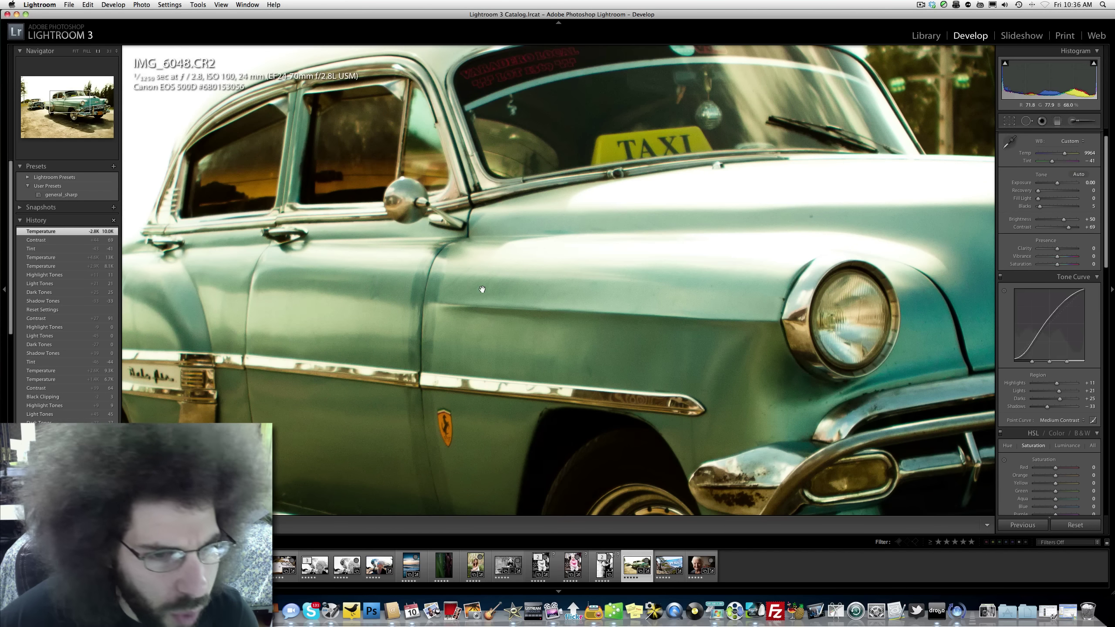
{"action": "scroll", "coordinate": [490, 252], "scroll_direction": "up", "scroll_amount": 3}
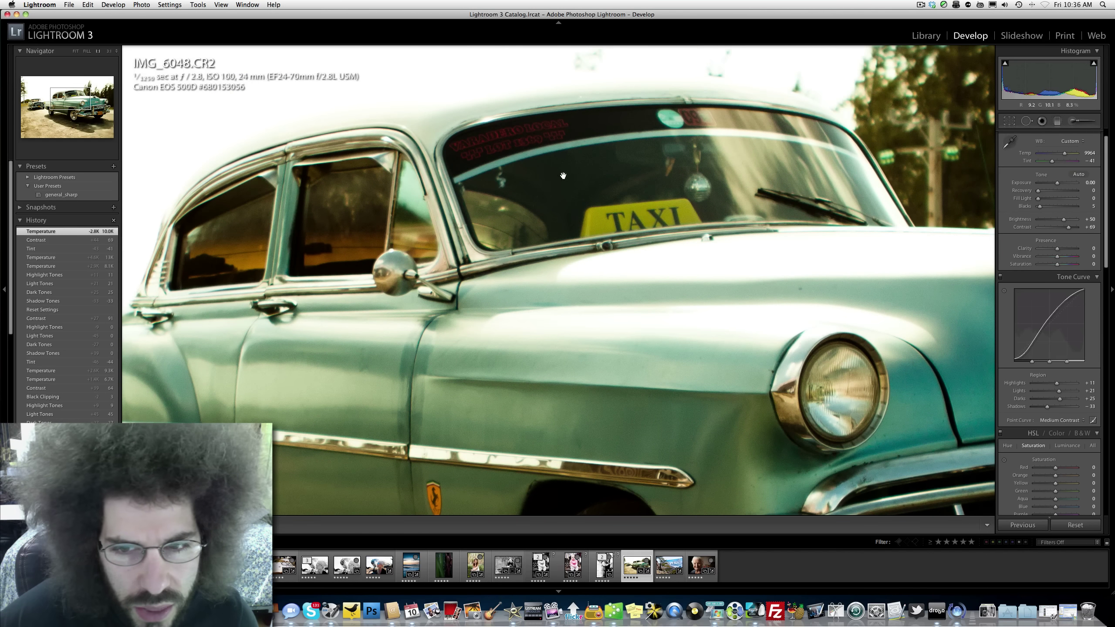
{"action": "left_click", "coordinate": [573, 220]}
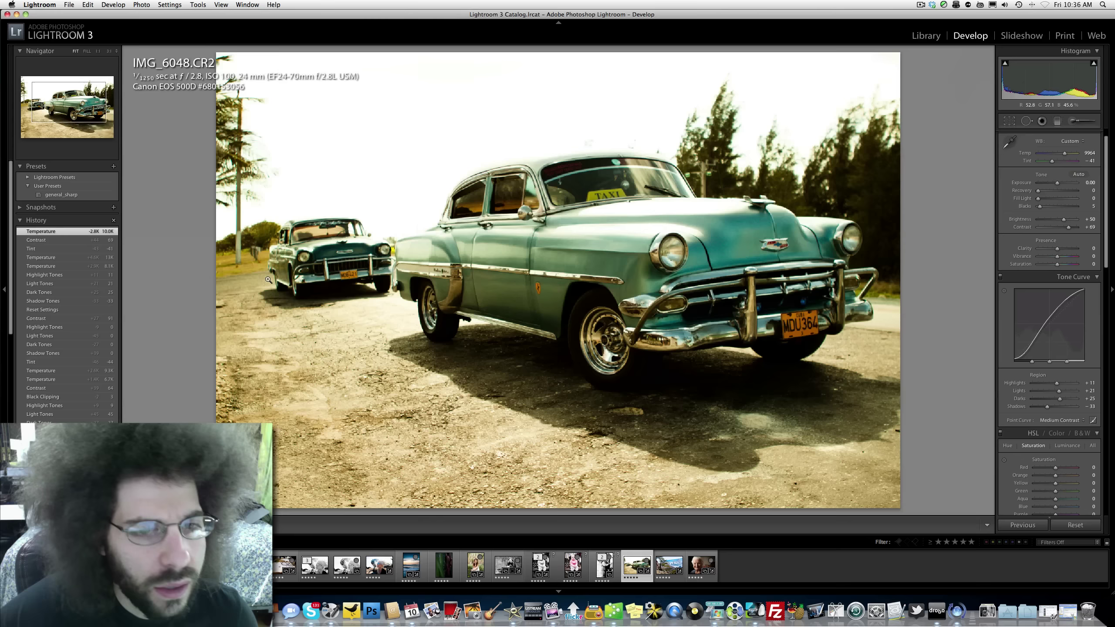
{"action": "left_click", "coordinate": [258, 237]}
{"action": "left_click_drag", "start_coordinate": [857, 367], "coordinate": [686, 366]}
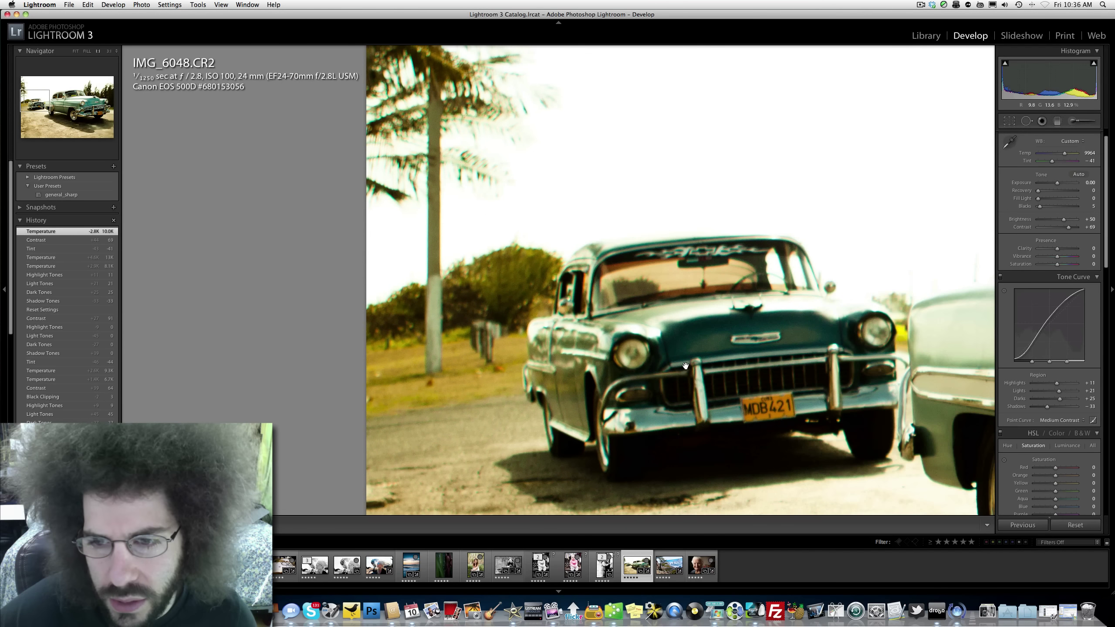
{"action": "left_click", "coordinate": [667, 289]}
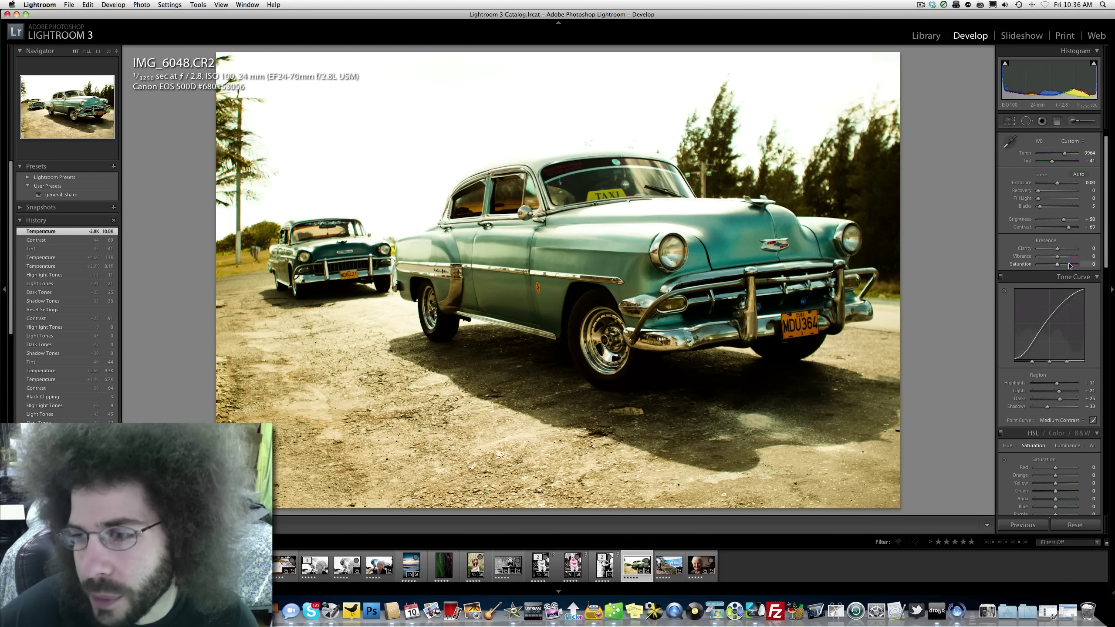
Raise Vibrance, preview Saturation at -100 as black-and-white, and undo it
{"action": "mouse_move", "coordinate": [1057, 256]}
{"action": "left_mouse_down"}
{"action": "mouse_move", "coordinate": [1068, 257]}
{"action": "mouse_move", "coordinate": [1049, 260]}
{"action": "left_mouse_up"}
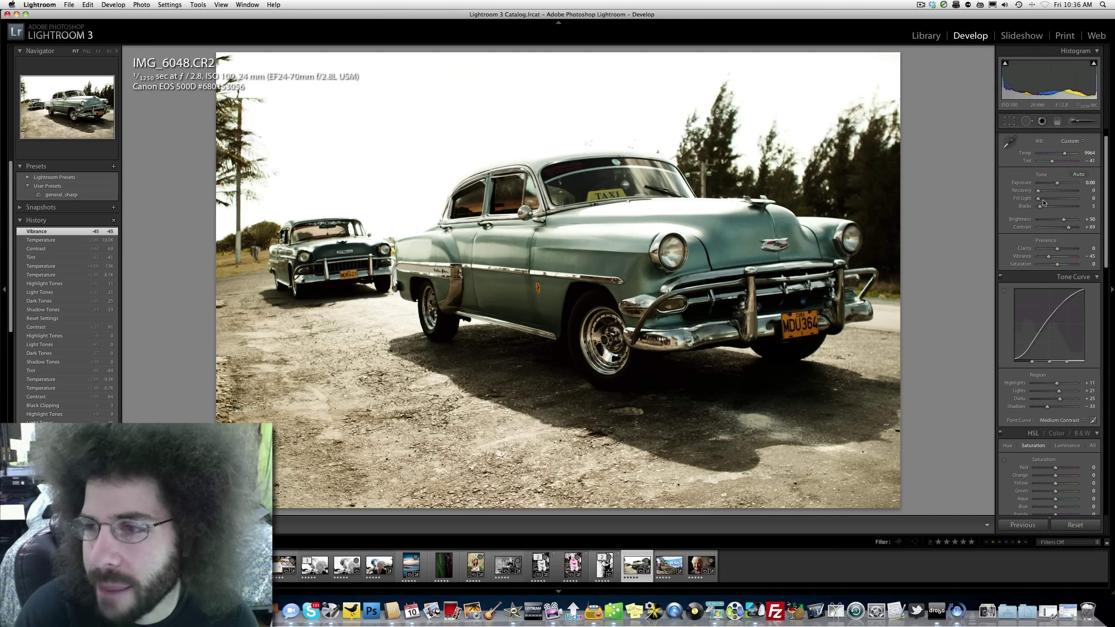
{"action": "mouse_move", "coordinate": [1056, 259]}
{"action": "left_mouse_down"}
{"action": "mouse_move", "coordinate": [1072, 264]}
{"action": "mouse_move", "coordinate": [1054, 267]}
{"action": "left_mouse_up"}
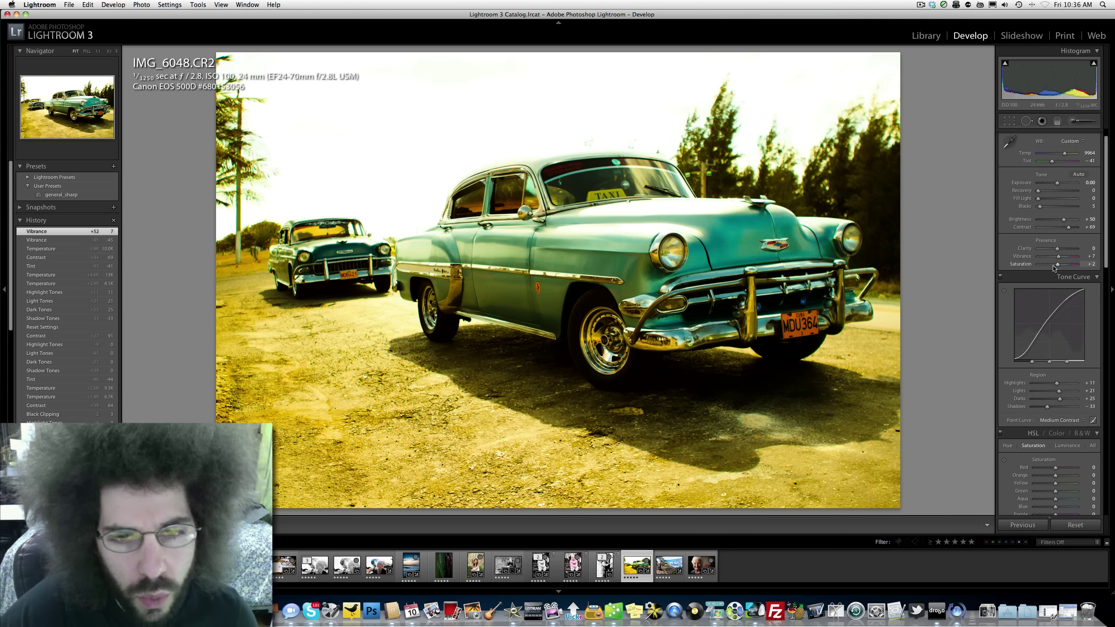
{"action": "key", "text": "super+z"}
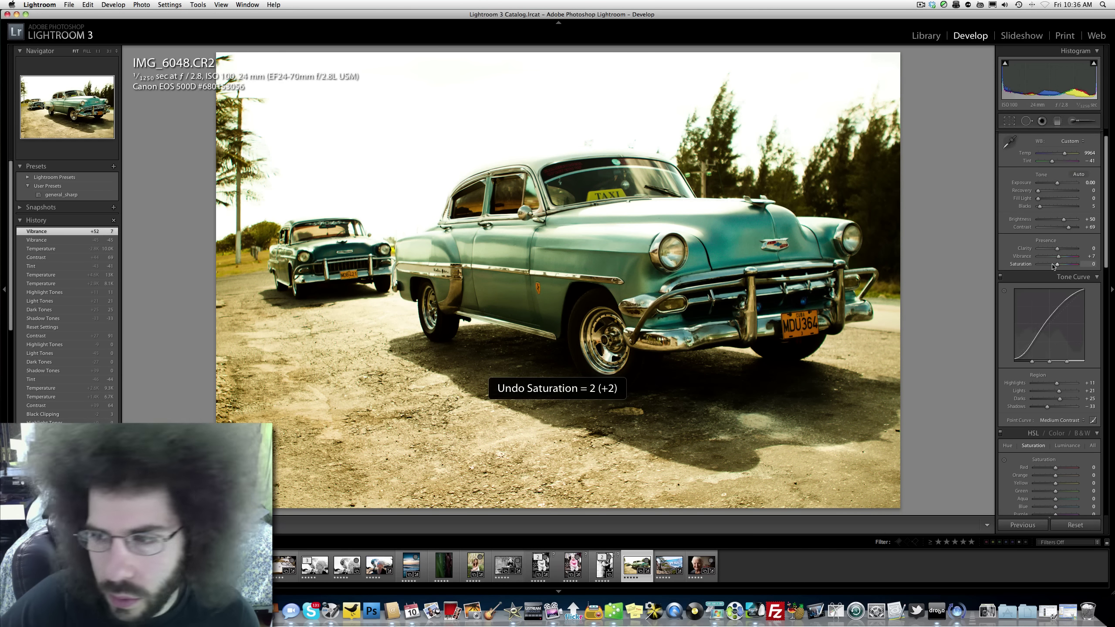
{"action": "left_click_drag", "start_coordinate": [1053, 266], "coordinate": [1023, 268]}
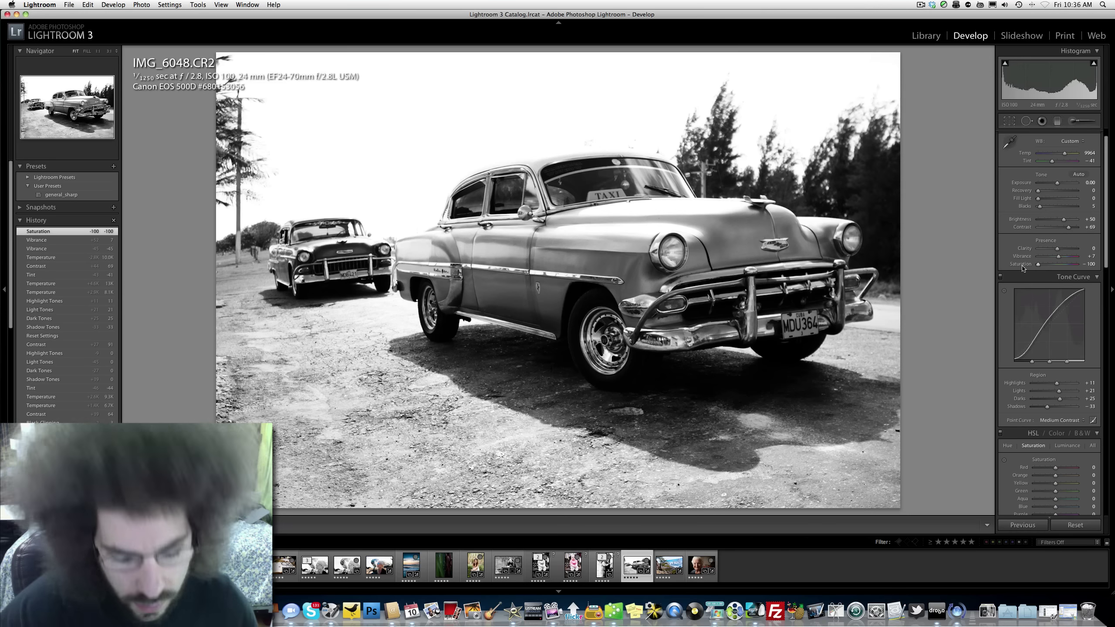
{"action": "key", "text": "super+z"}
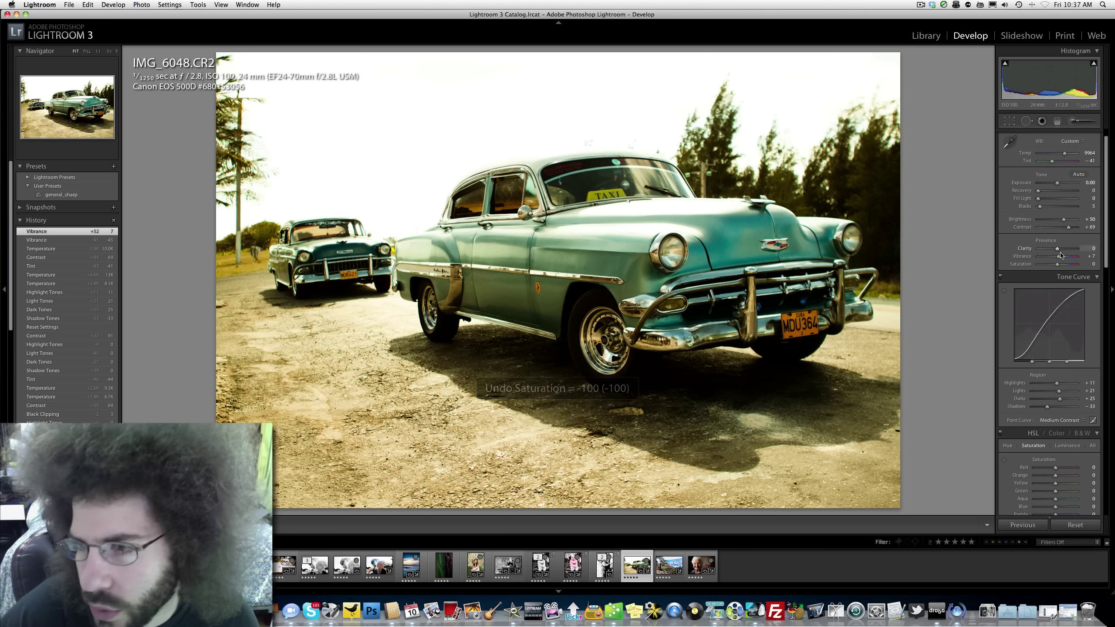
Reset Vibrance to 0, then raise it to +41
{"action": "left_click_drag", "start_coordinate": [1060, 259], "coordinate": [1060, 259]}
{"action": "left_click", "coordinate": [1088, 256]}
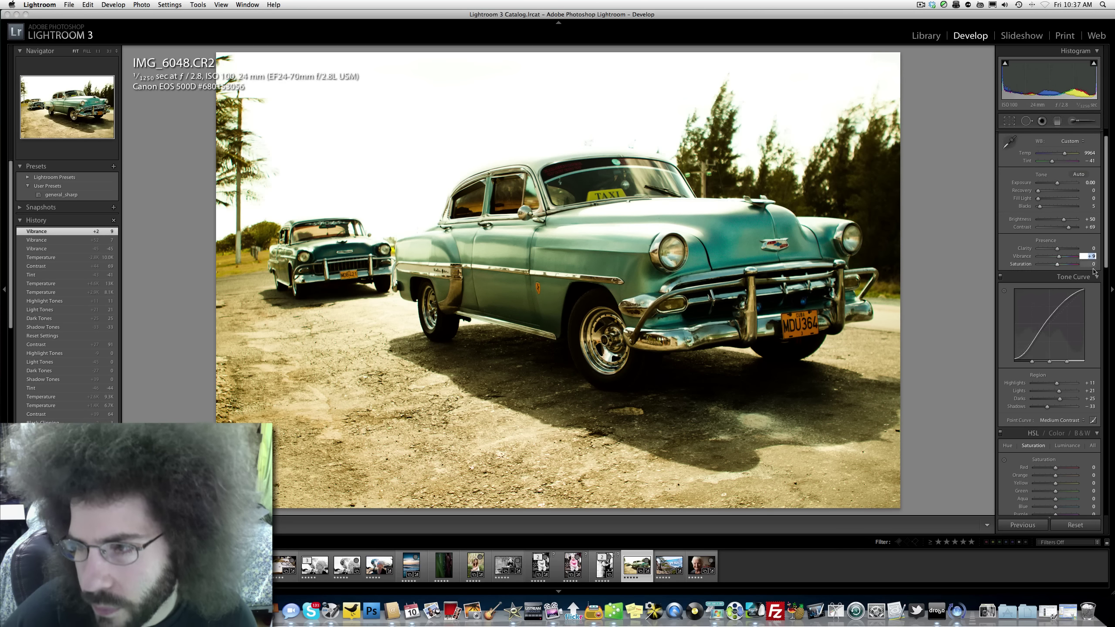
{"action": "type", "text": "0"}
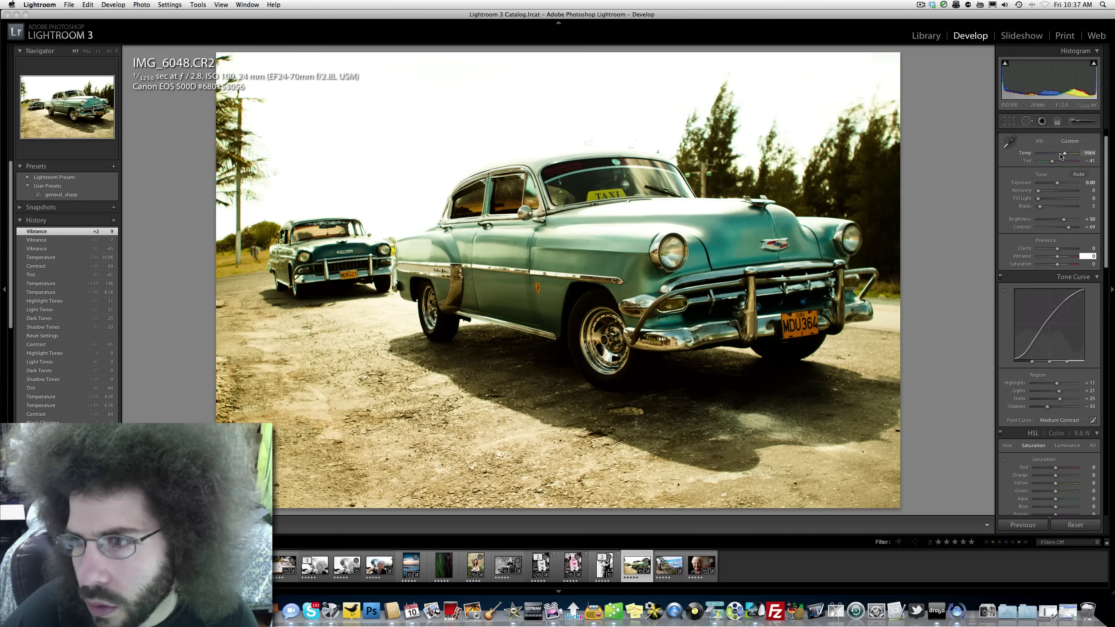
{"action": "left_click_drag", "start_coordinate": [1060, 257], "coordinate": [1065, 260]}
Warm Temp again, try Blacks and Fill Light, then set Fill Light 0 and Blacks 5
{"action": "left_click_drag", "start_coordinate": [1065, 153], "coordinate": [1067, 157]}
{"action": "scroll", "coordinate": [1039, 210], "scroll_direction": "down", "scroll_amount": 2}
{"action": "scroll", "coordinate": [1039, 210], "scroll_direction": "up", "scroll_amount": 3}
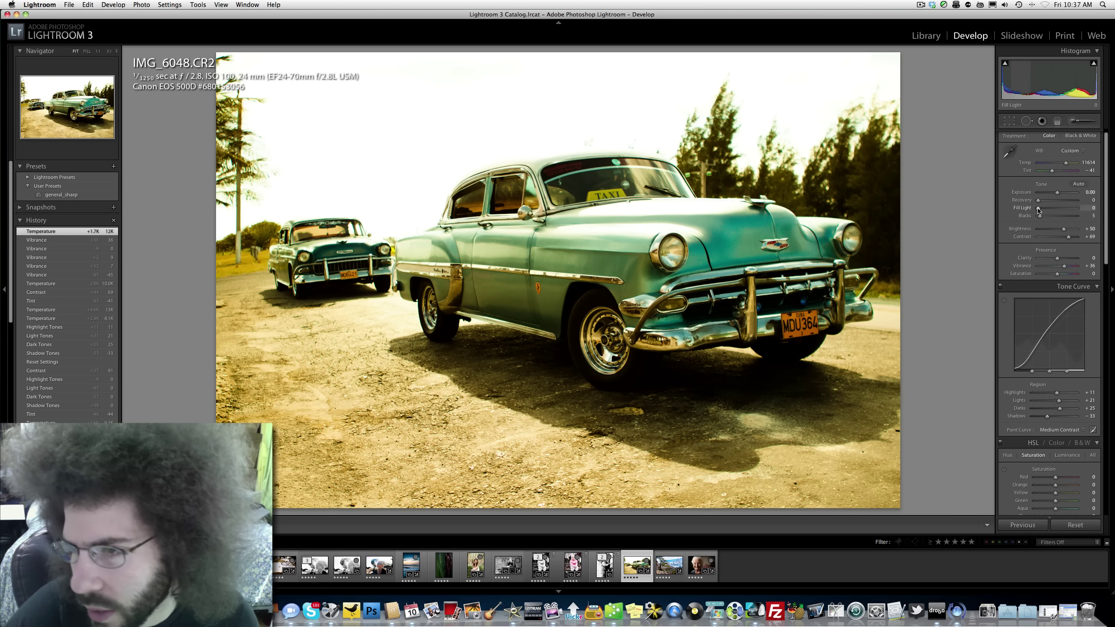
{"action": "left_click_drag", "start_coordinate": [1040, 216], "coordinate": [1044, 218]}
{"action": "left_click_drag", "start_coordinate": [1046, 209], "coordinate": [1049, 218]}
{"action": "left_click", "coordinate": [1088, 208]}
{"action": "type", "text": "0"}
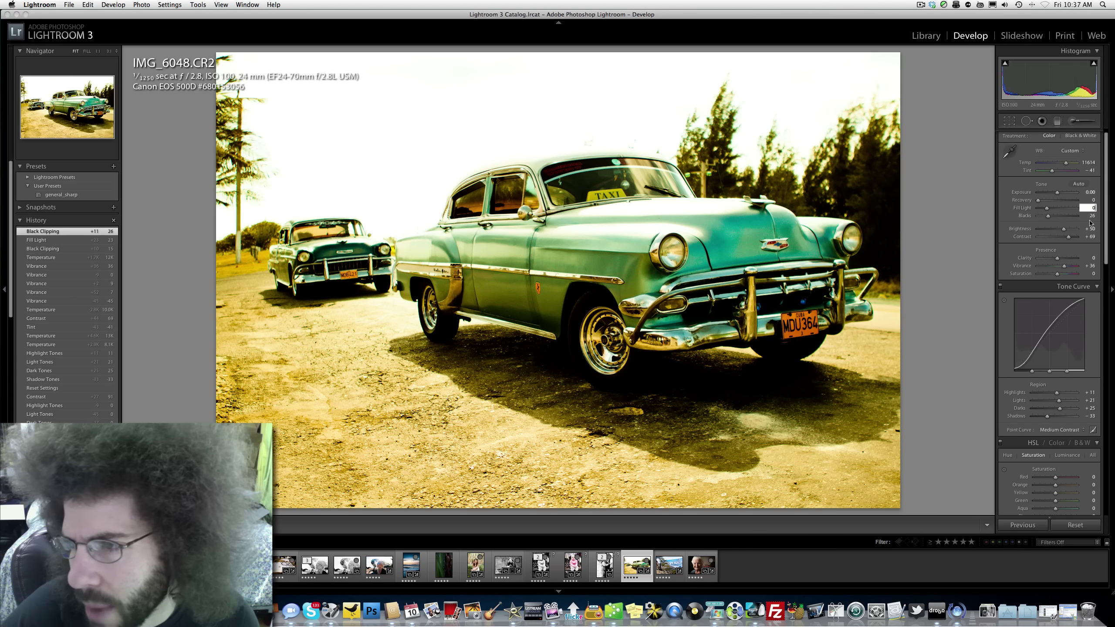
{"action": "left_click", "coordinate": [1092, 217]}
{"action": "type", "text": "5"}
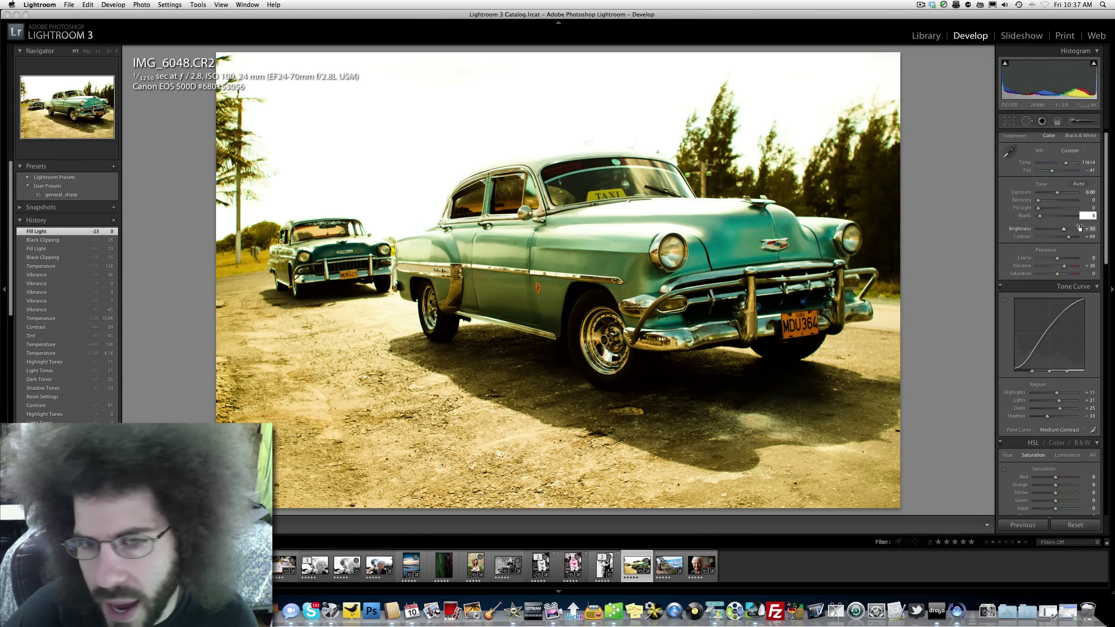
Push Temp to about 14455 and Tint to -58 for a yellow-green cast
{"action": "double_click", "coordinate": [1058, 172]}
{"action": "mouse_move", "coordinate": [1058, 172]}
{"action": "left_mouse_down"}
{"action": "mouse_move", "coordinate": [1048, 174]}
{"action": "mouse_move", "coordinate": [1061, 174]}
{"action": "left_mouse_up"}
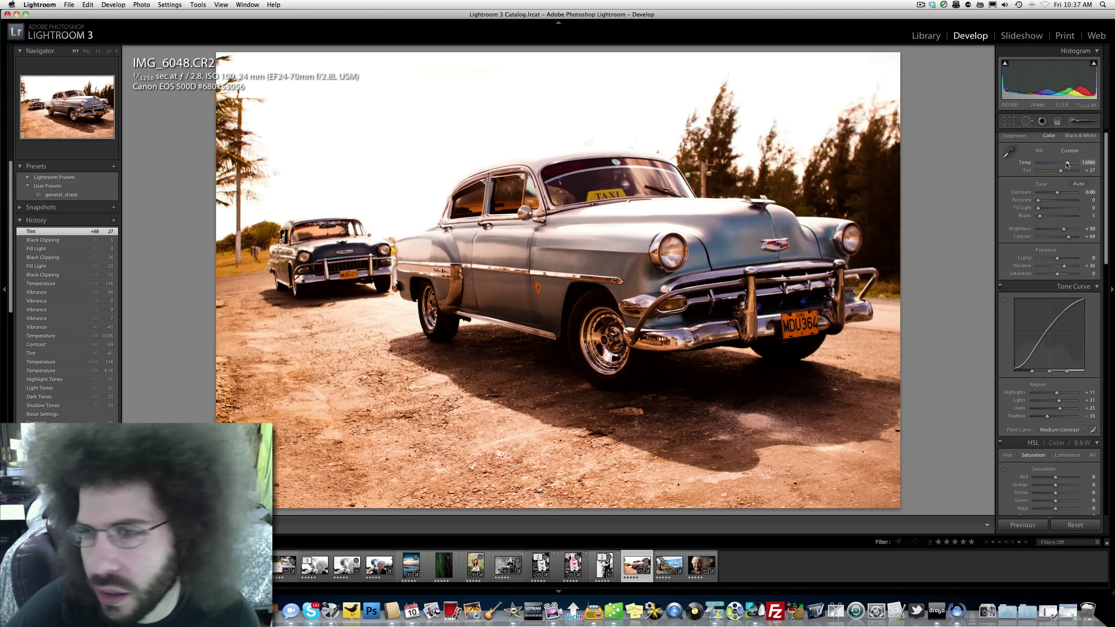
{"action": "left_click_drag", "start_coordinate": [1066, 162], "coordinate": [1067, 166]}
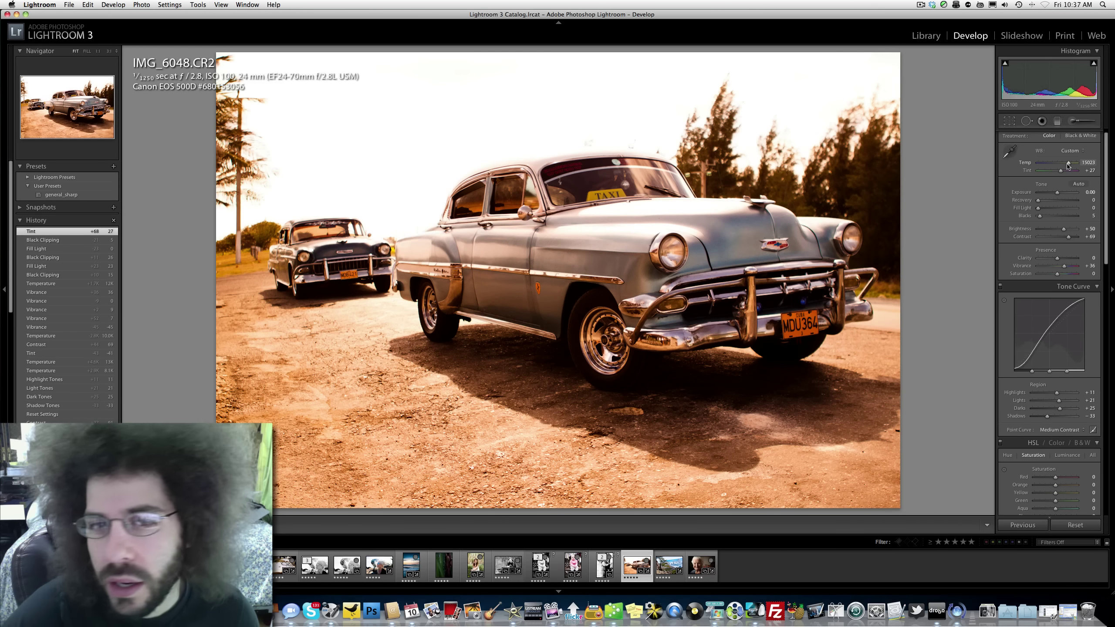
{"action": "left_click_drag", "start_coordinate": [1068, 165], "coordinate": [1068, 165]}
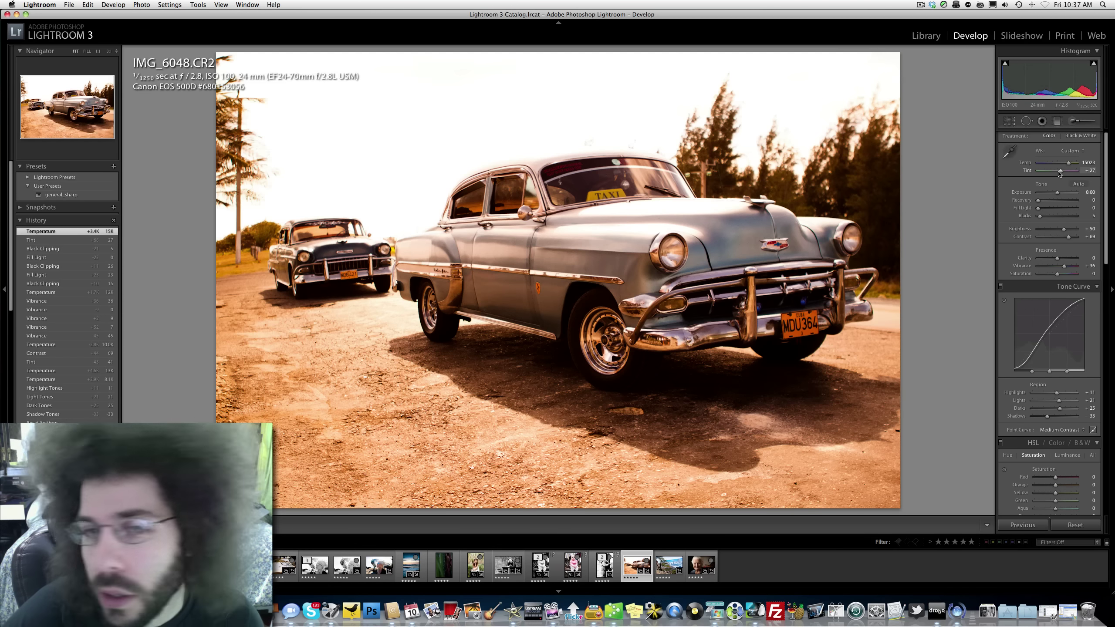
{"action": "mouse_move", "coordinate": [1060, 174]}
{"action": "left_mouse_down"}
{"action": "mouse_move", "coordinate": [1048, 175]}
{"action": "mouse_move", "coordinate": [1067, 165]}
{"action": "left_mouse_up"}
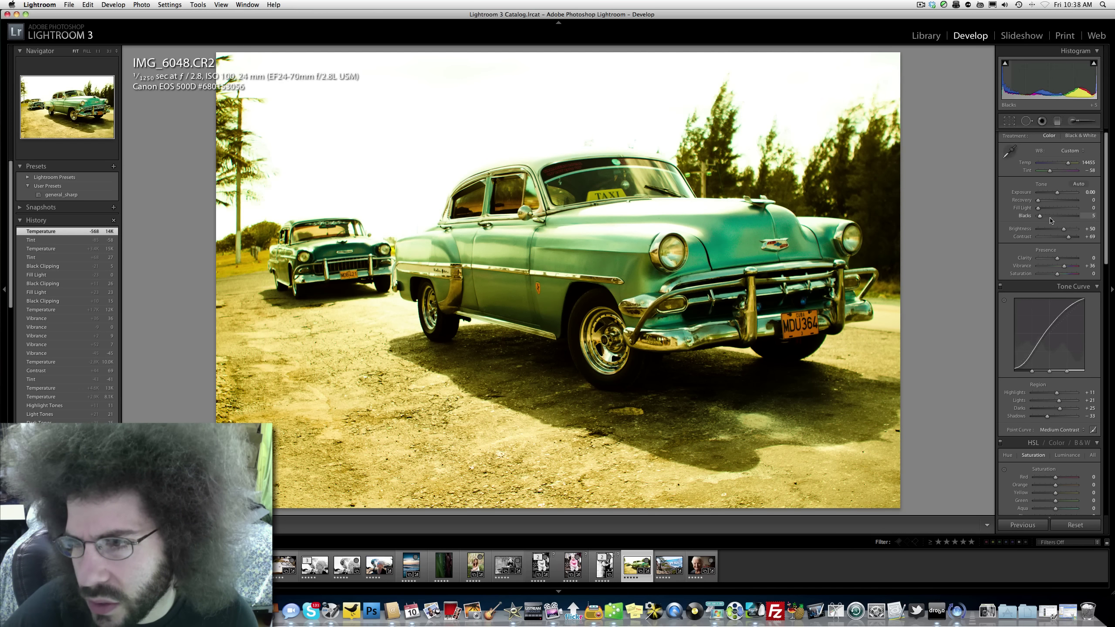
{"action": "left_click_drag", "start_coordinate": [1039, 208], "coordinate": [1040, 208]}
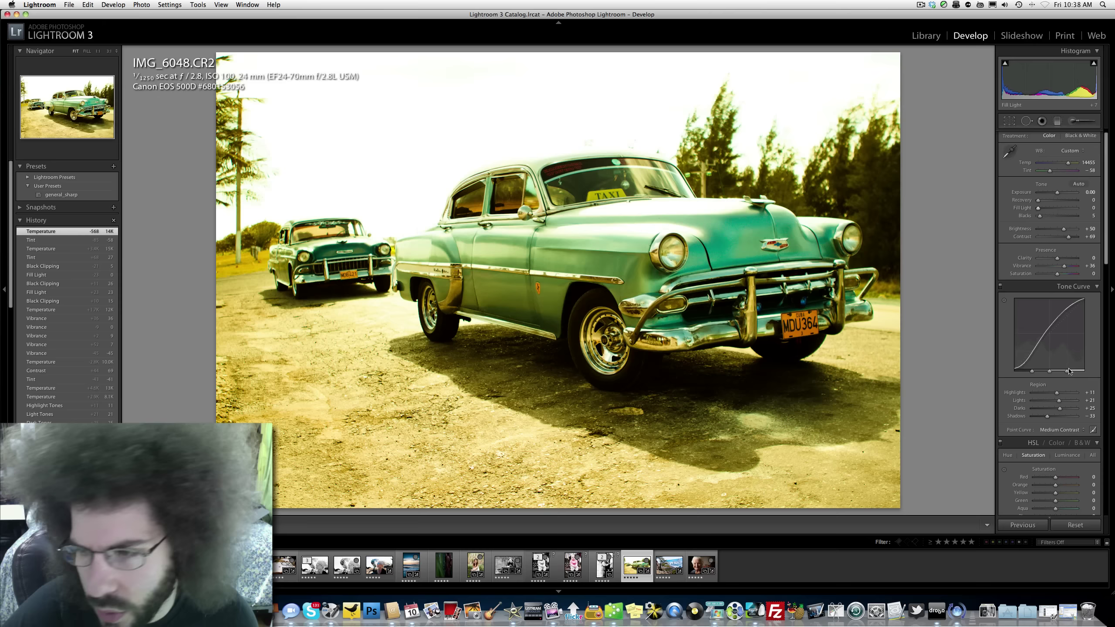
Set tone-curve Highlights and Clarity to +25 each, and remove the green tint
{"action": "left_click_drag", "start_coordinate": [1059, 401], "coordinate": [1059, 397]}
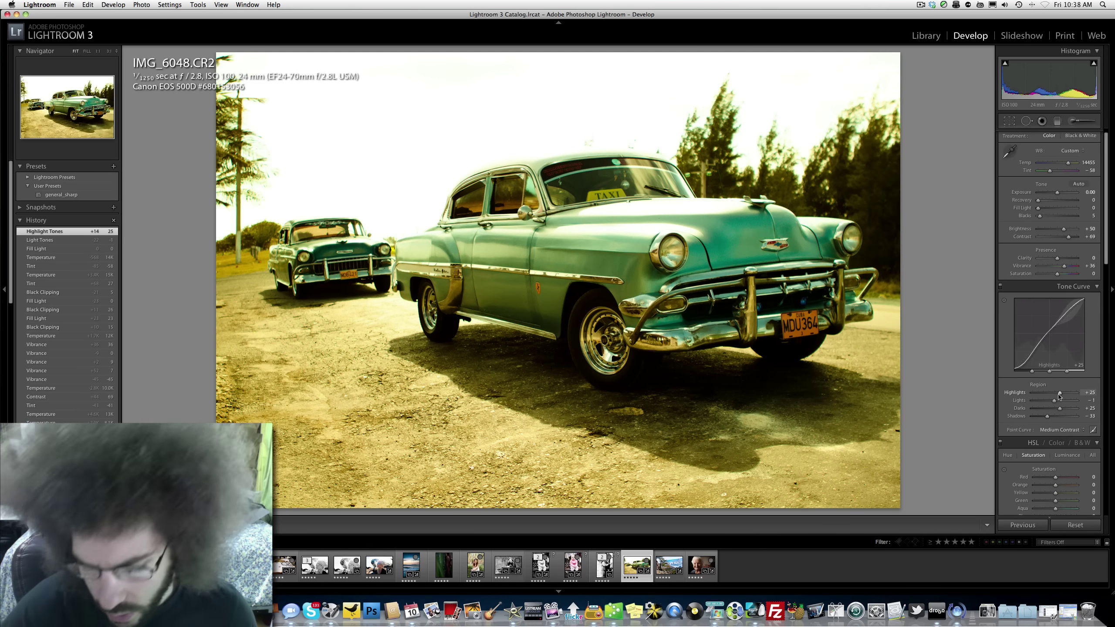
{"action": "key", "text": "backslash"}
{"action": "key", "text": "backslash"}
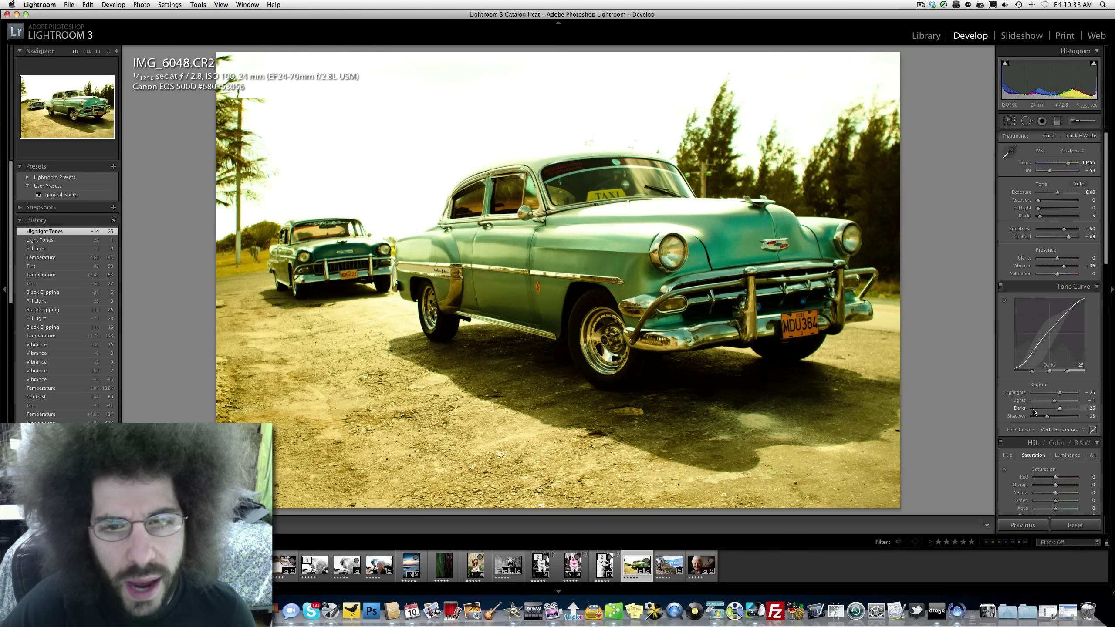
{"action": "left_click", "coordinate": [1062, 260]}
{"action": "left_click_drag", "start_coordinate": [1061, 260], "coordinate": [1062, 260]}
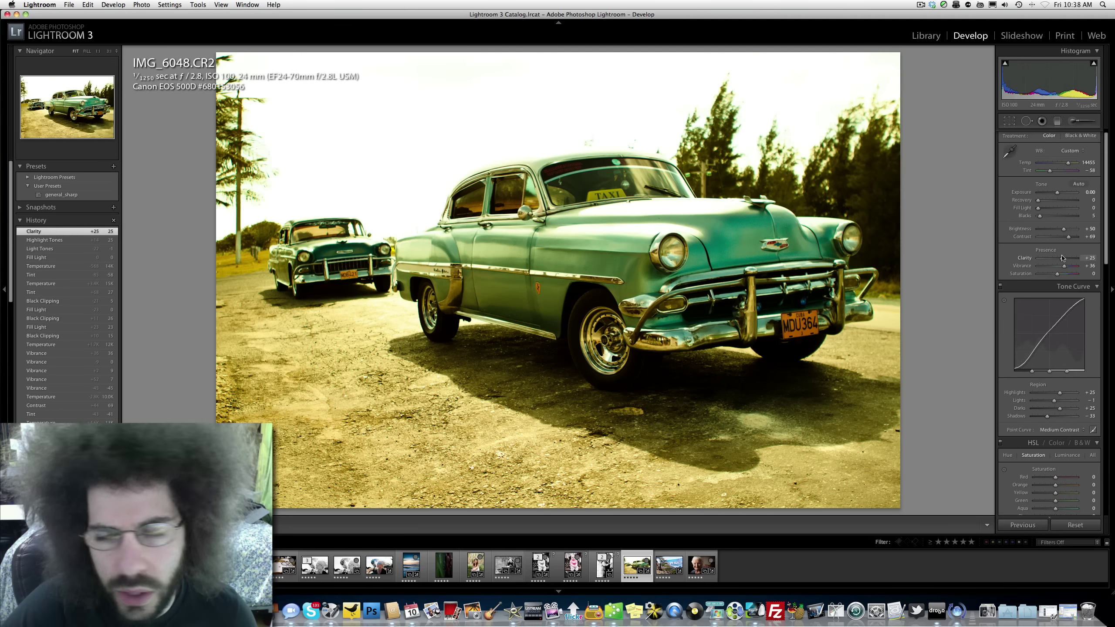
{"action": "left_click_drag", "start_coordinate": [1050, 172], "coordinate": [1070, 166]}
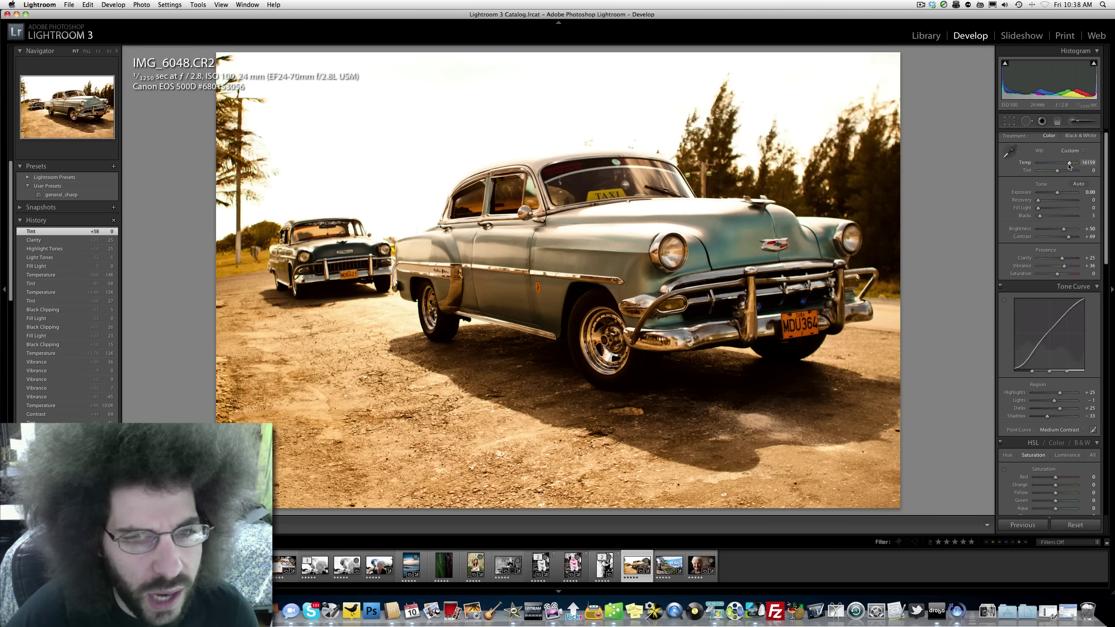
Warm Temp to about 17K and add grain: Amount 66, Size 47, Roughness 44
{"action": "left_click_drag", "start_coordinate": [1071, 166], "coordinate": [1070, 166]}
{"action": "scroll", "coordinate": [1070, 185], "scroll_direction": "down", "scroll_amount": 5}
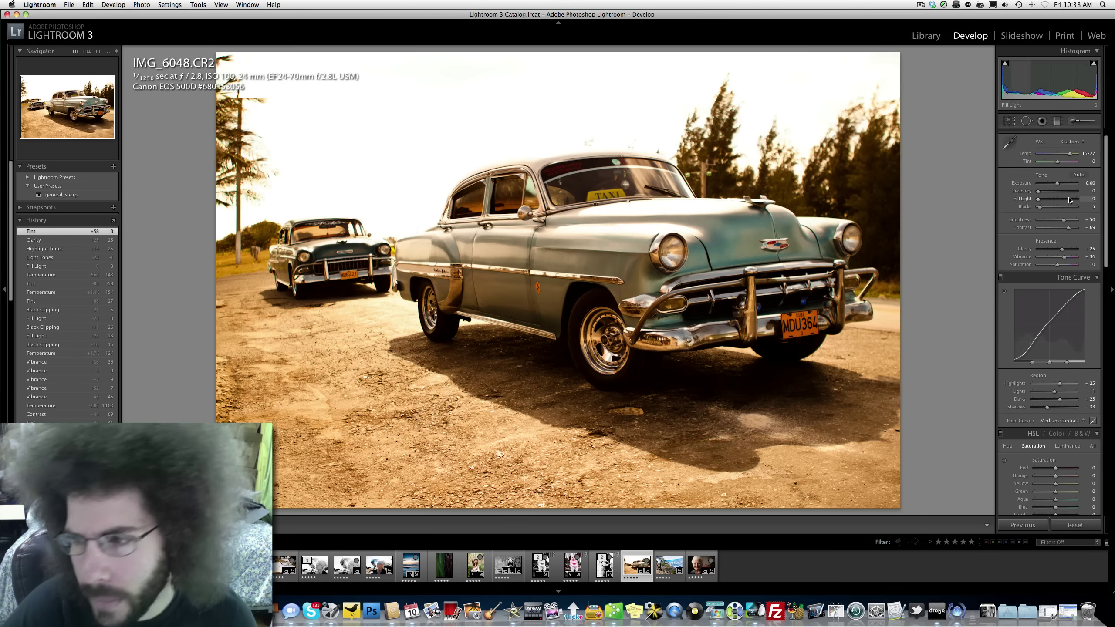
{"action": "scroll", "coordinate": [1070, 200], "scroll_direction": "down", "scroll_amount": 8}
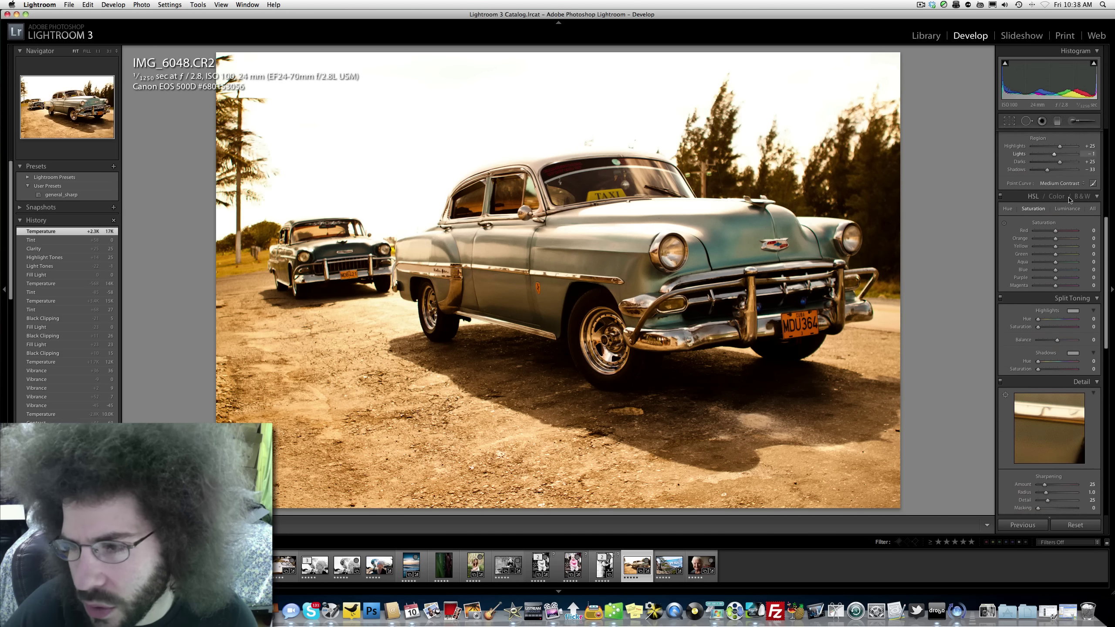
{"action": "scroll", "coordinate": [1070, 200], "scroll_direction": "down", "scroll_amount": 2}
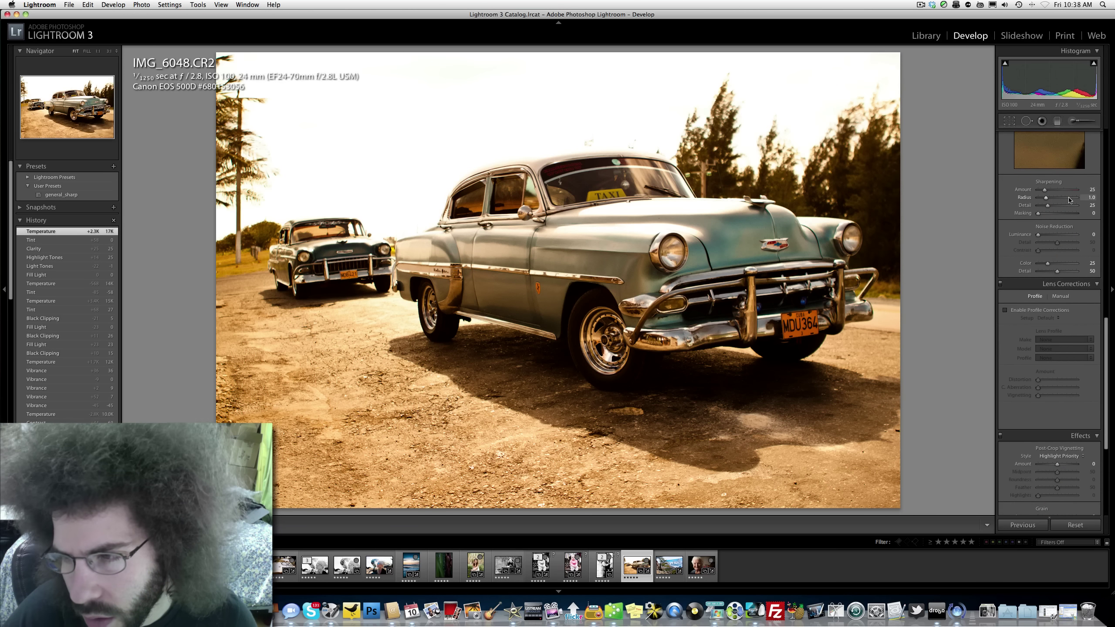
{"action": "scroll", "coordinate": [1070, 200], "scroll_direction": "down", "scroll_amount": 2}
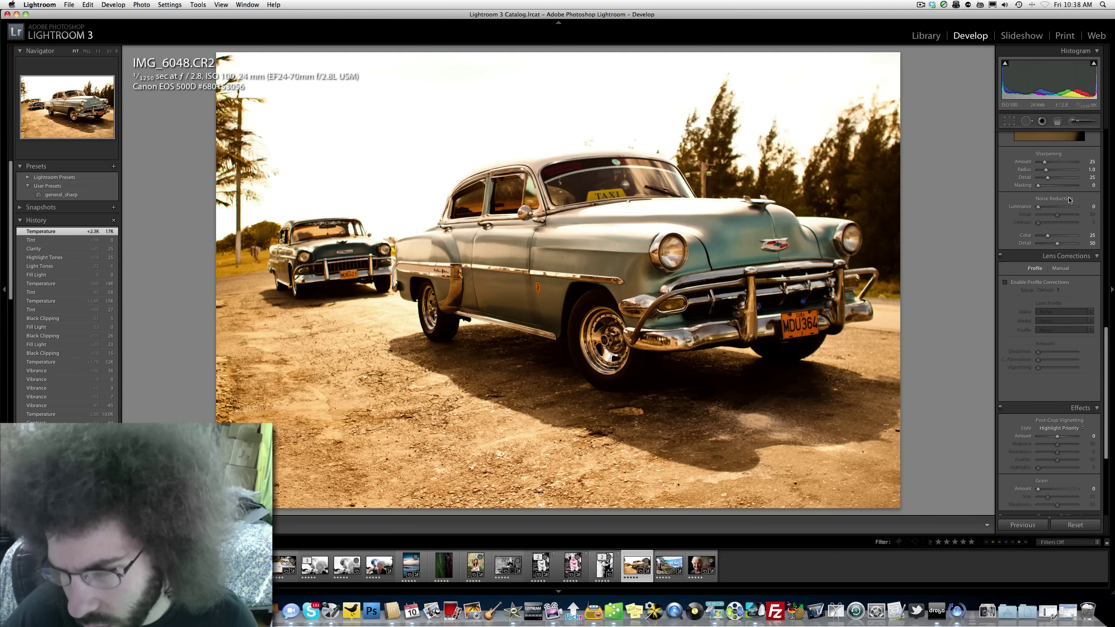
{"action": "scroll", "coordinate": [1070, 199], "scroll_direction": "down", "scroll_amount": 10}
{"action": "scroll", "coordinate": [1070, 200], "scroll_direction": "up", "scroll_amount": 2}
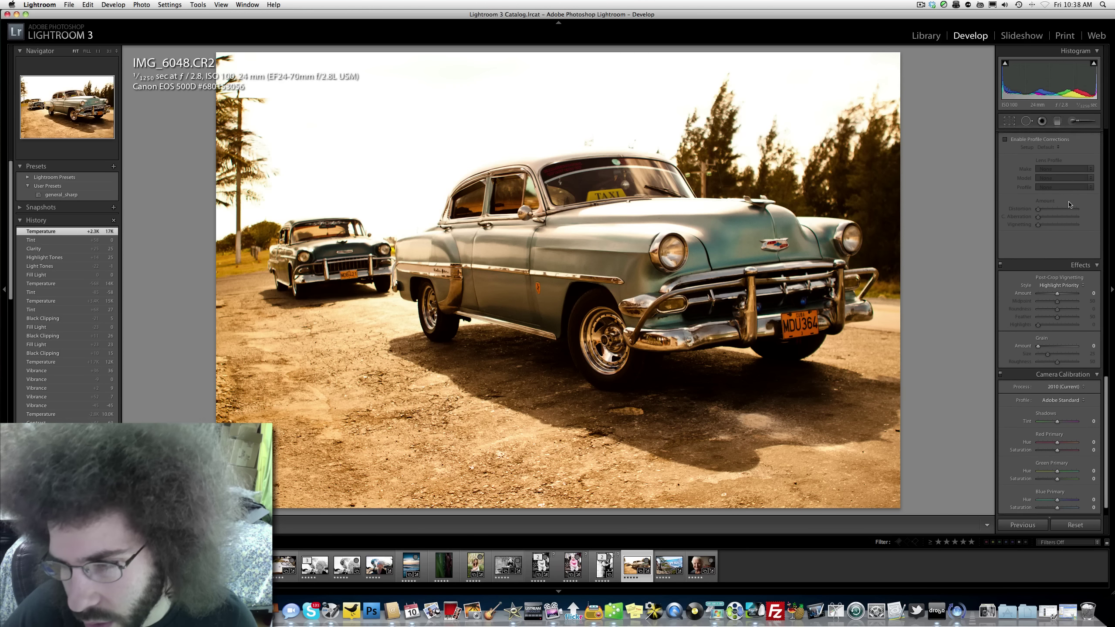
{"action": "mouse_move", "coordinate": [1055, 354]}
{"action": "left_mouse_down"}
{"action": "mouse_move", "coordinate": [1069, 355]}
{"action": "mouse_move", "coordinate": [1056, 362]}
{"action": "mouse_move", "coordinate": [1070, 370]}
{"action": "mouse_move", "coordinate": [1055, 370]}
{"action": "left_mouse_up"}
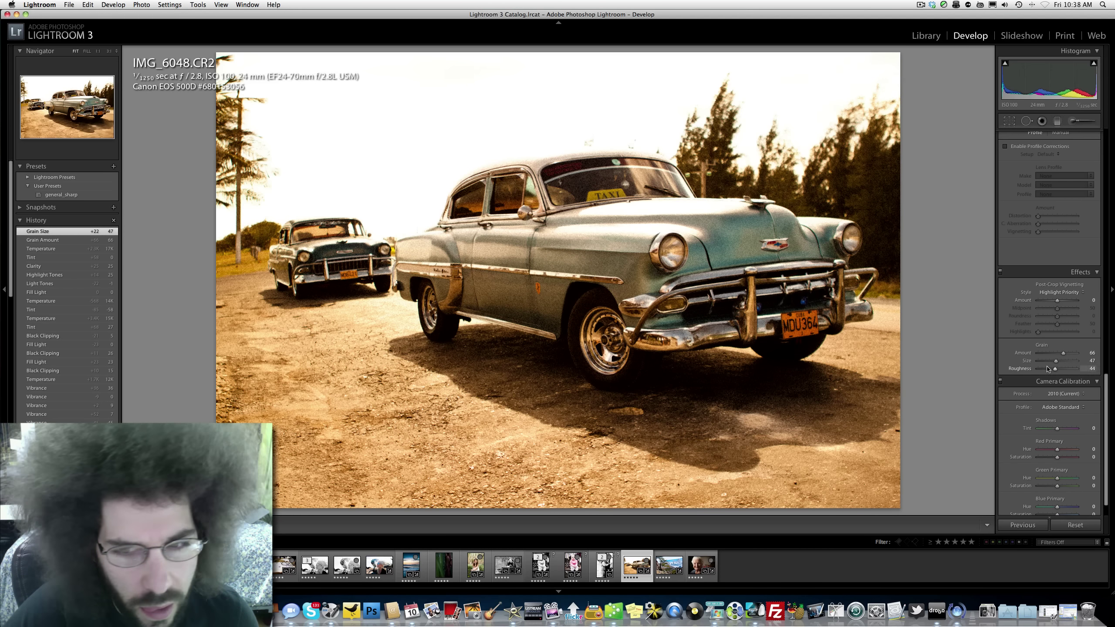
{"action": "left_click", "coordinate": [713, 297]}
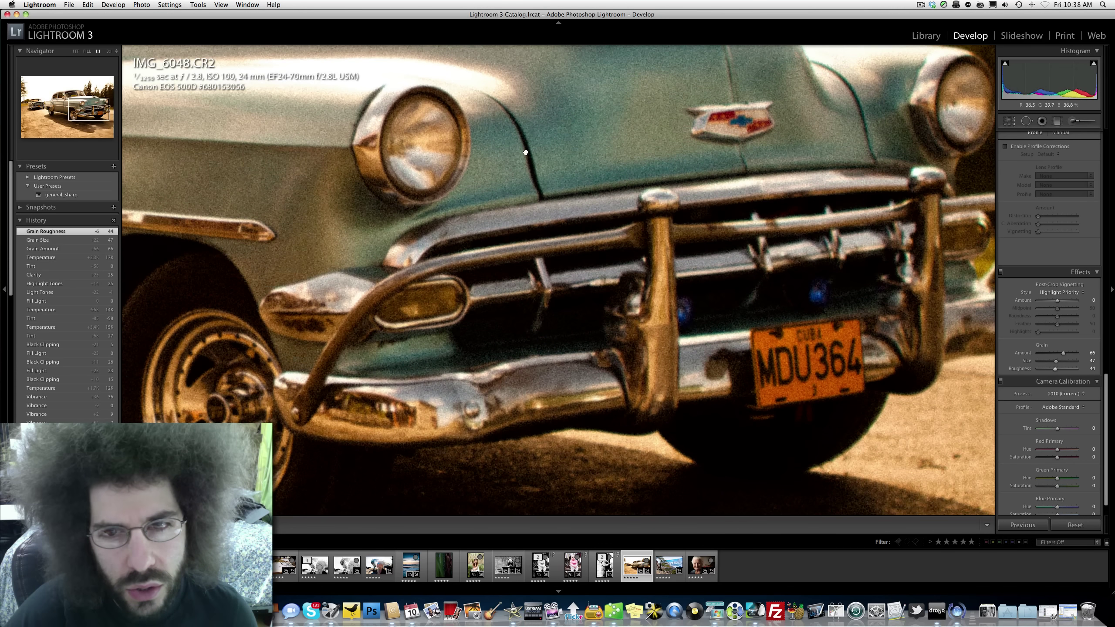
{"action": "left_click_drag", "start_coordinate": [555, 170], "coordinate": [867, 394]}
{"action": "left_click", "coordinate": [433, 217]}
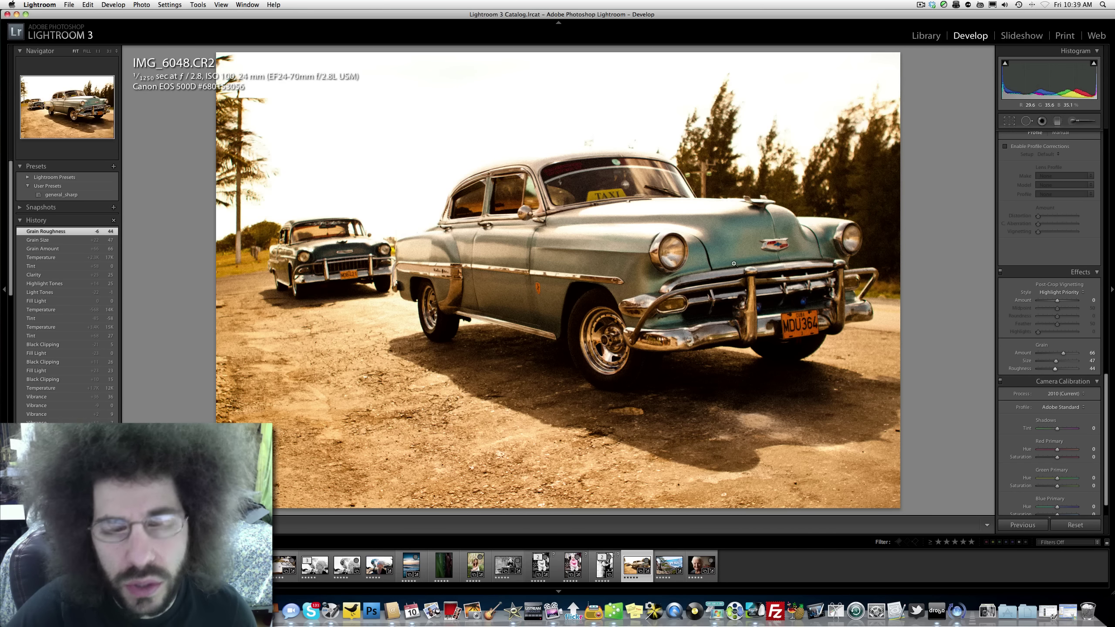
{"action": "scroll", "coordinate": [1026, 279], "scroll_direction": "up", "scroll_amount": 10}
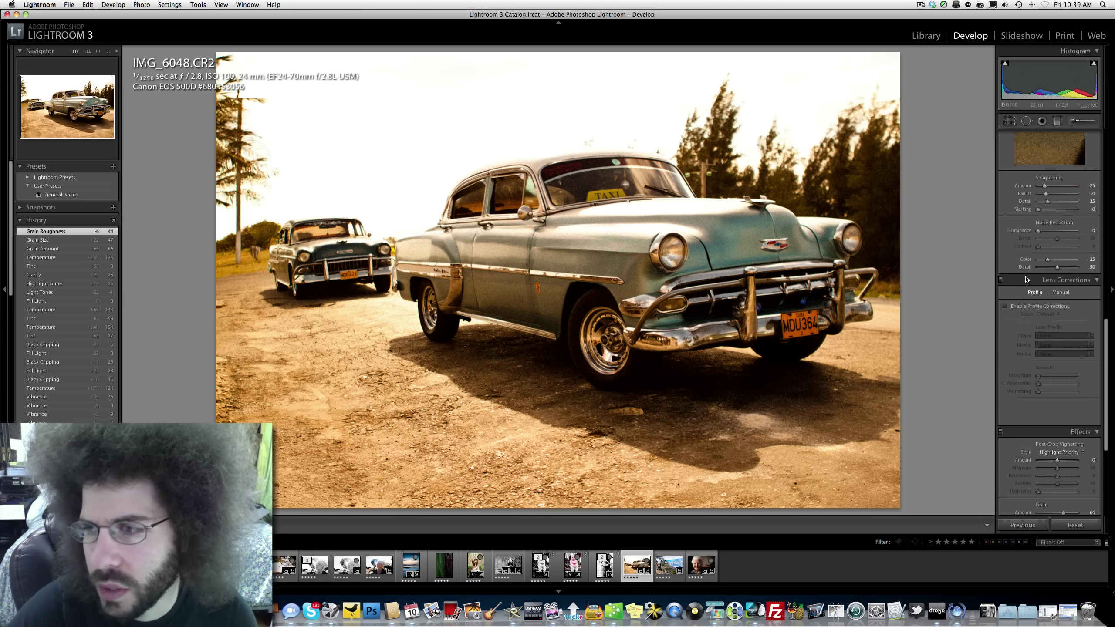
{"action": "scroll", "coordinate": [1026, 279], "scroll_direction": "up", "scroll_amount": 6}
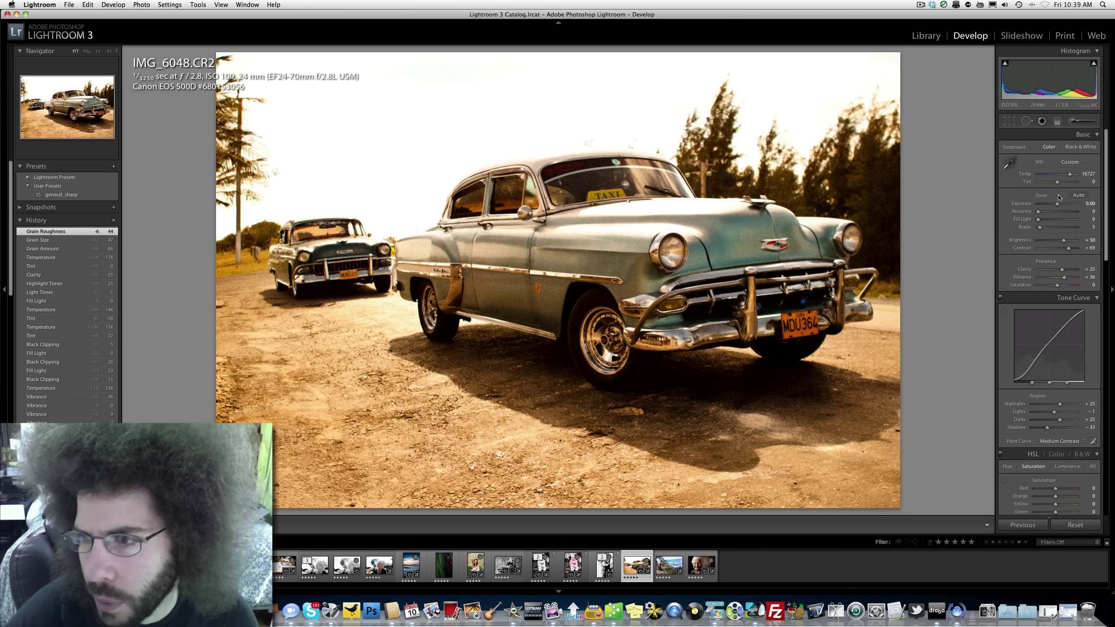
Lower Exposure to -0.20 and set tone-curve Lights to +35, Highlights to +19
{"action": "left_click_drag", "start_coordinate": [1058, 204], "coordinate": [1059, 208]}
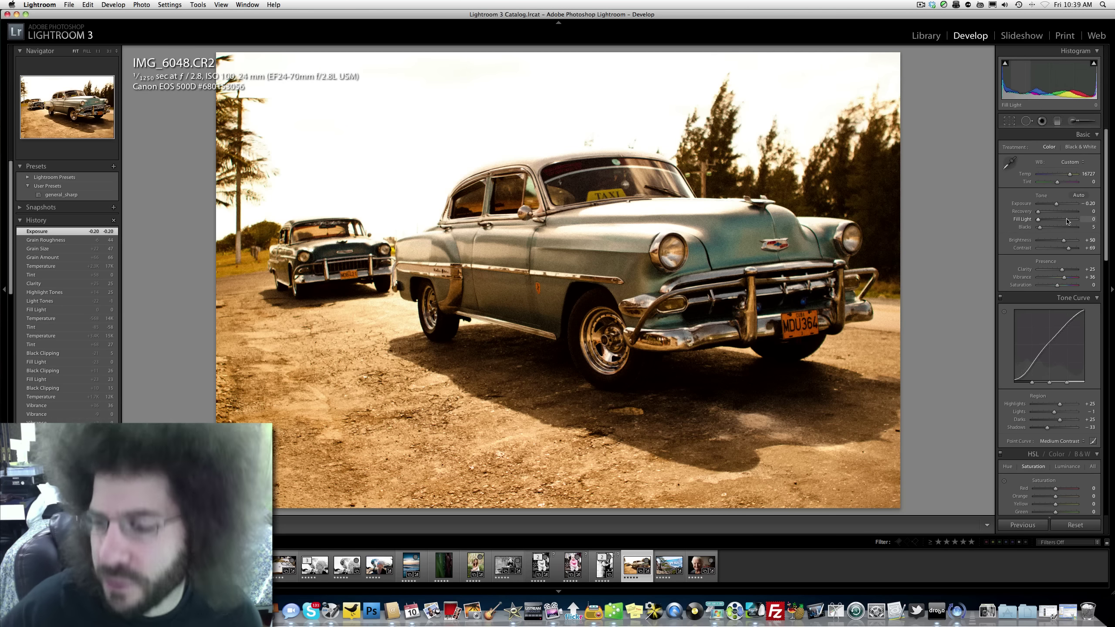
{"action": "mouse_move", "coordinate": [1054, 413]}
{"action": "left_mouse_down"}
{"action": "mouse_move", "coordinate": [1041, 417]}
{"action": "mouse_move", "coordinate": [1069, 417]}
{"action": "mouse_move", "coordinate": [1059, 404]}
{"action": "left_mouse_up"}
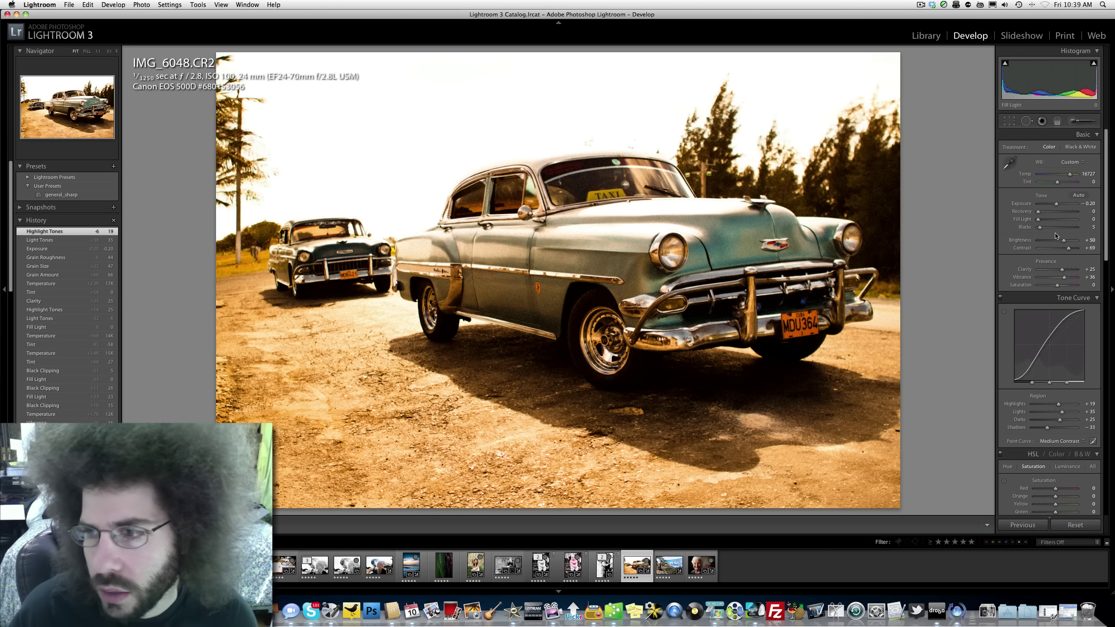
{"action": "scroll", "coordinate": [1056, 236], "scroll_direction": "down", "scroll_amount": 15}
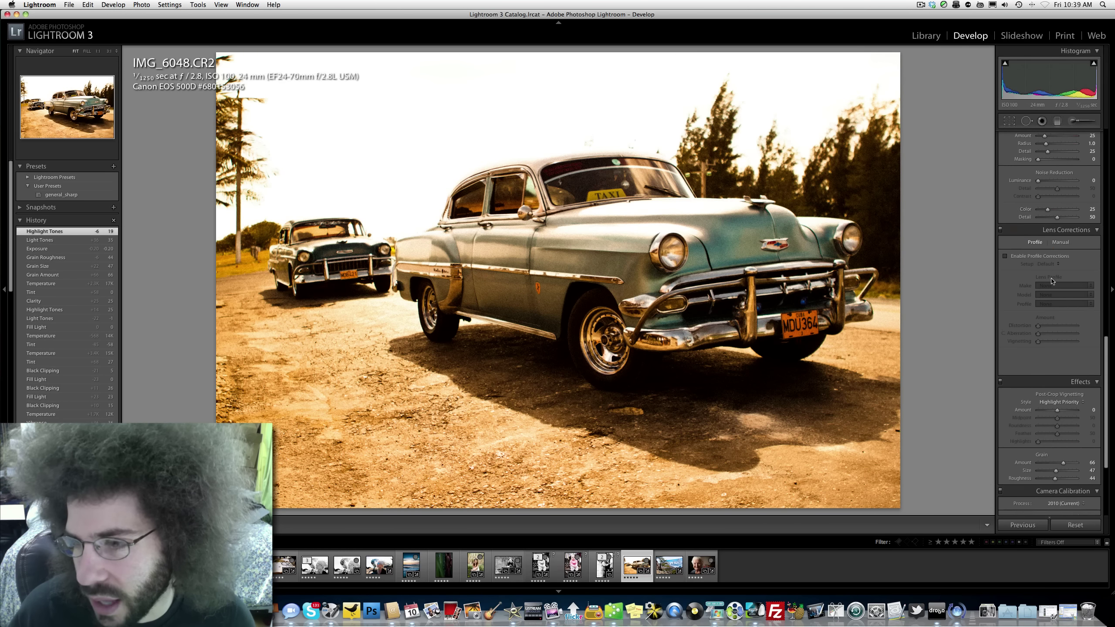
{"action": "scroll", "coordinate": [1052, 281], "scroll_direction": "down", "scroll_amount": 5}
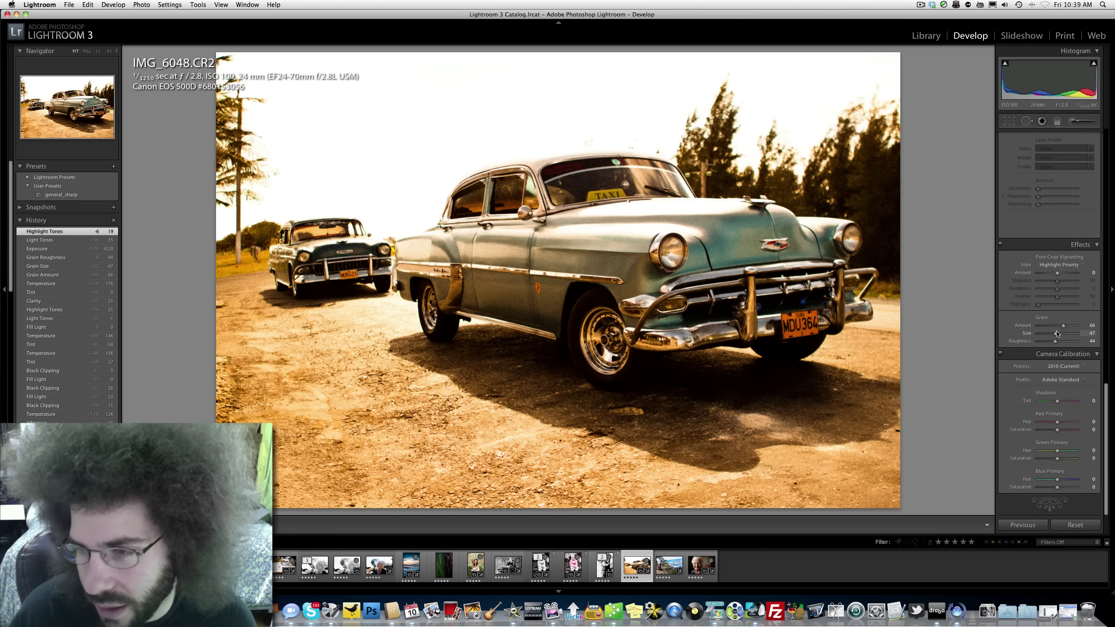
Compare the photo at 1:1 with and without grain, ending with grain removed
{"action": "left_click_drag", "start_coordinate": [1053, 326], "coordinate": [1018, 328]}
{"action": "left_click", "coordinate": [765, 207]}
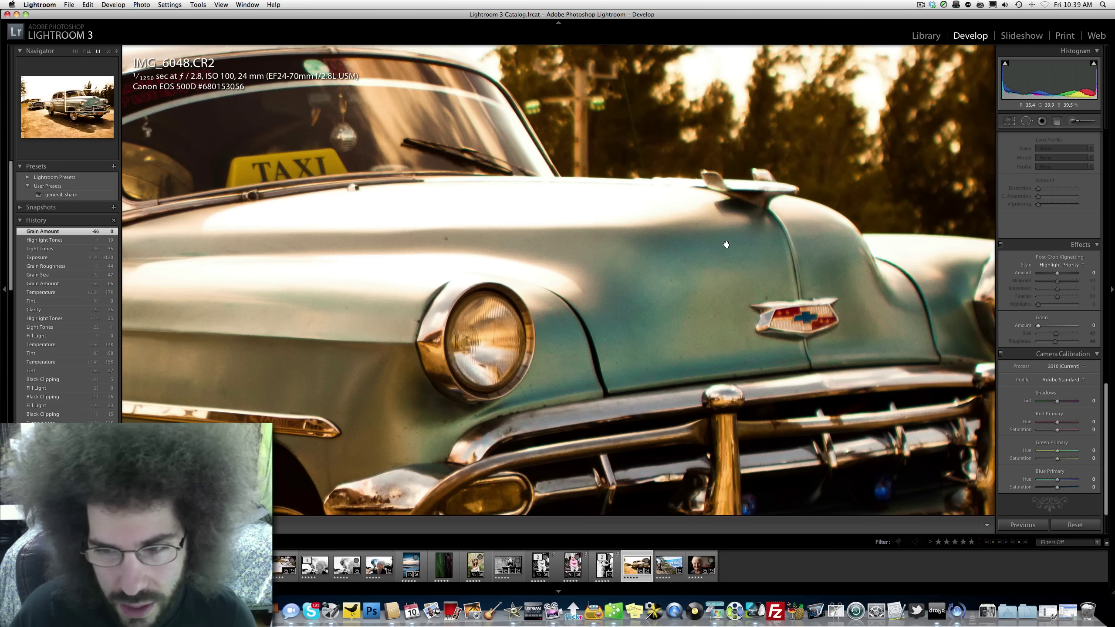
{"action": "left_click", "coordinate": [726, 245]}
{"action": "left_click_drag", "start_coordinate": [1039, 325], "coordinate": [1053, 327]}
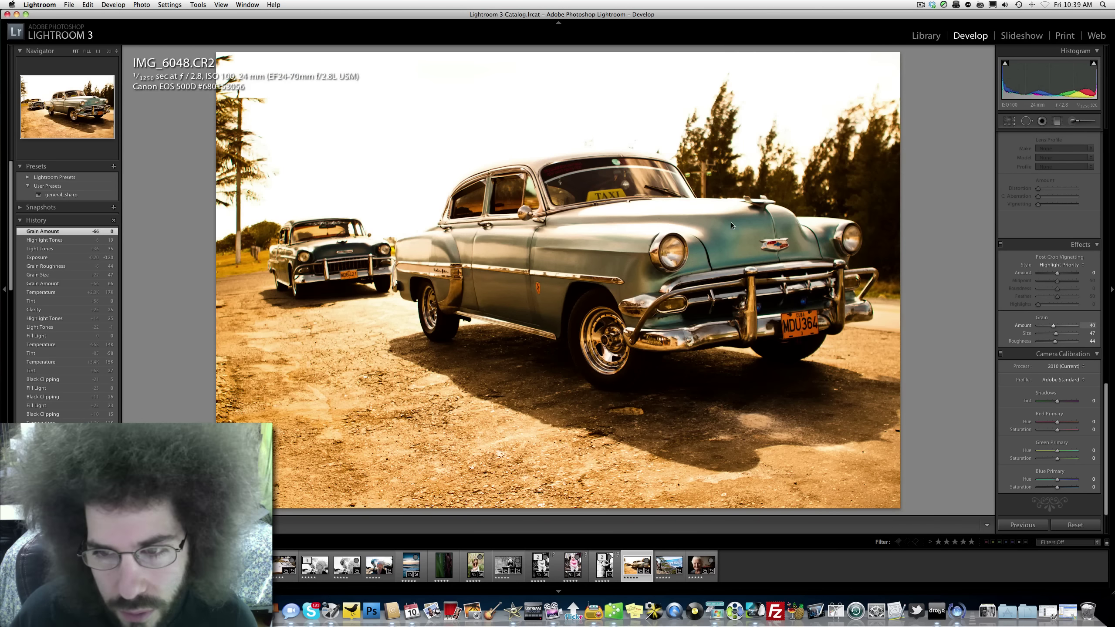
{"action": "left_click", "coordinate": [817, 192]}
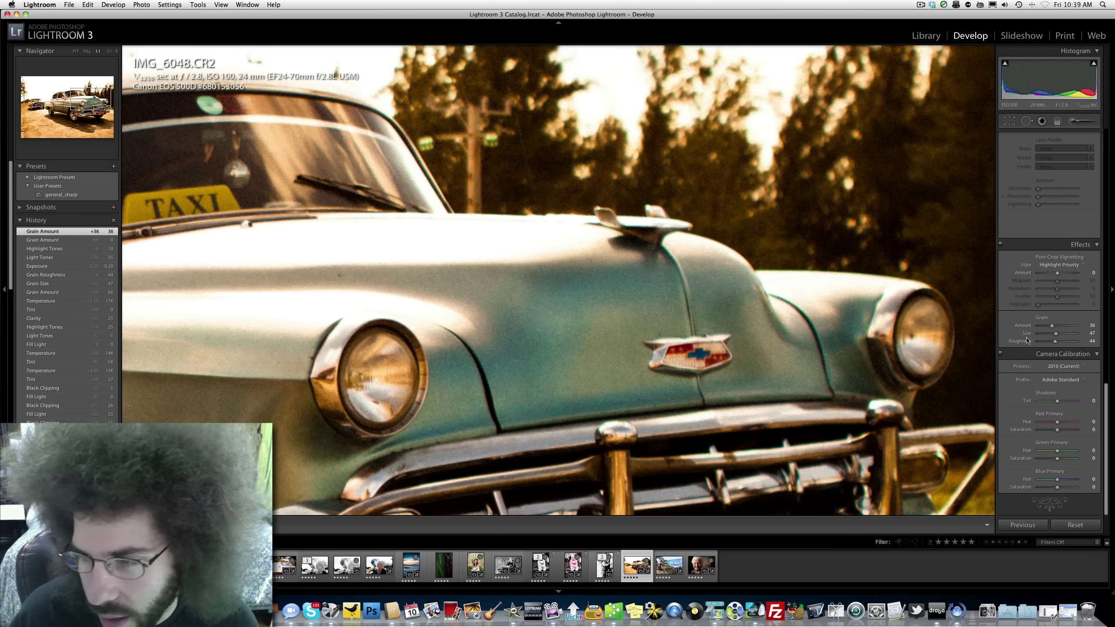
{"action": "left_click_drag", "start_coordinate": [1052, 326], "coordinate": [1039, 326]}
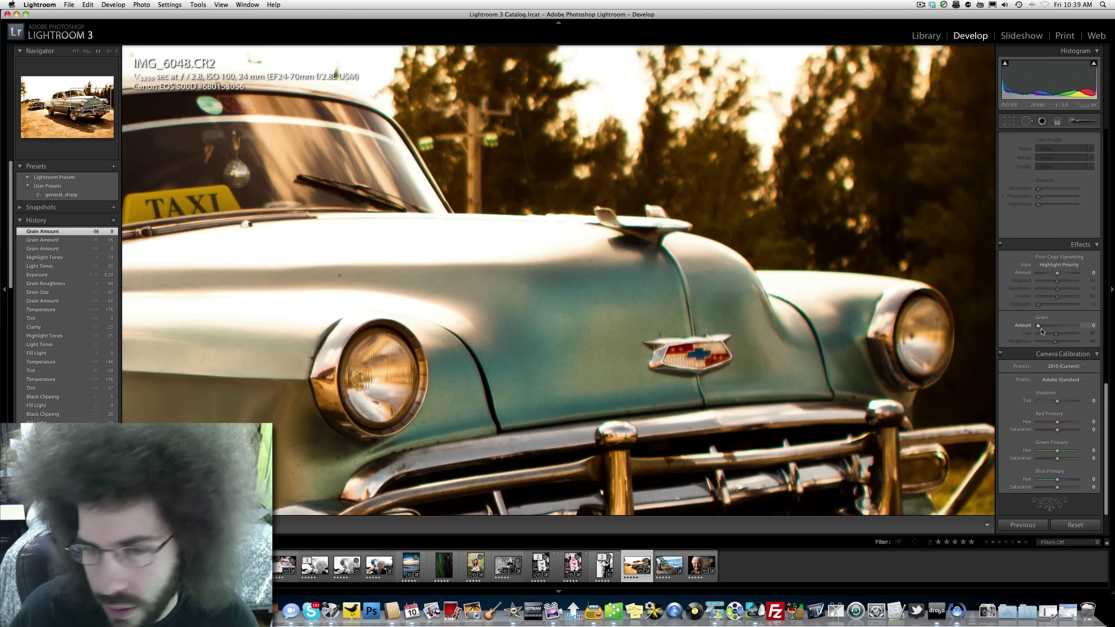
{"action": "left_click", "coordinate": [577, 272]}
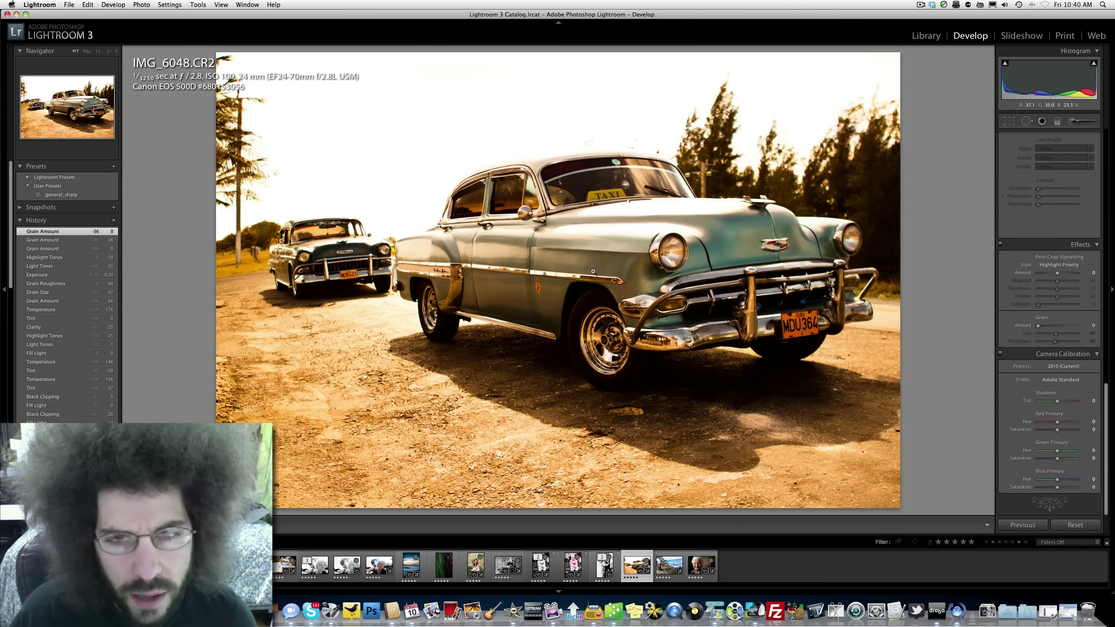
Reduce Clarity for a softer look and cool Temp from 16727 to 12750
{"action": "scroll", "coordinate": [1041, 308], "scroll_direction": "up", "scroll_amount": 10}
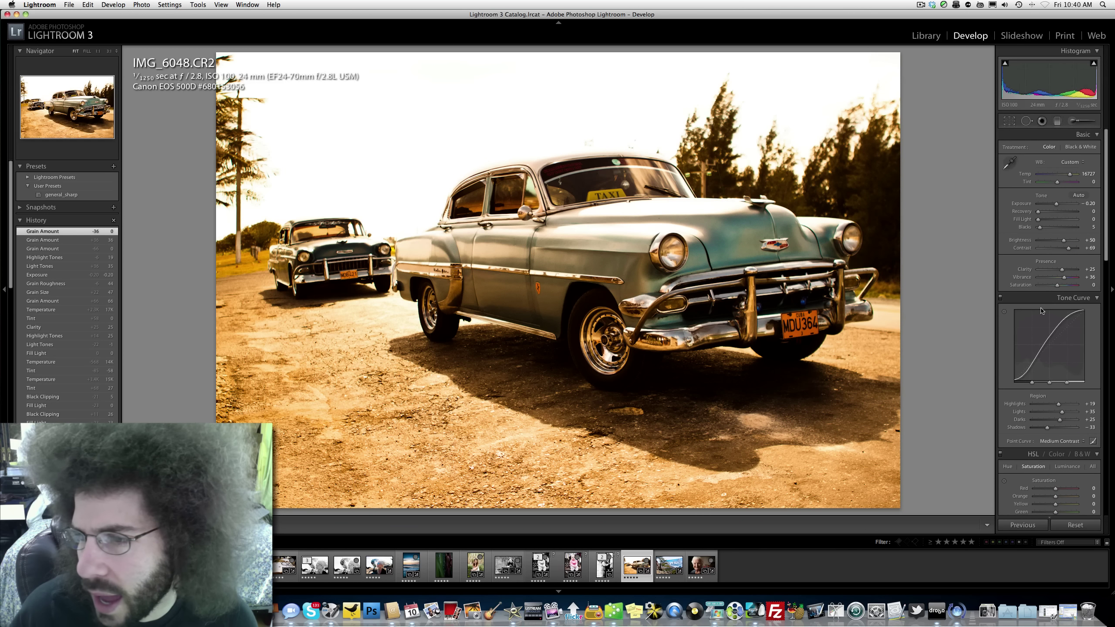
{"action": "mouse_move", "coordinate": [1061, 270]}
{"action": "left_mouse_down"}
{"action": "mouse_move", "coordinate": [1050, 273]}
{"action": "mouse_move", "coordinate": [1061, 272]}
{"action": "left_mouse_up"}
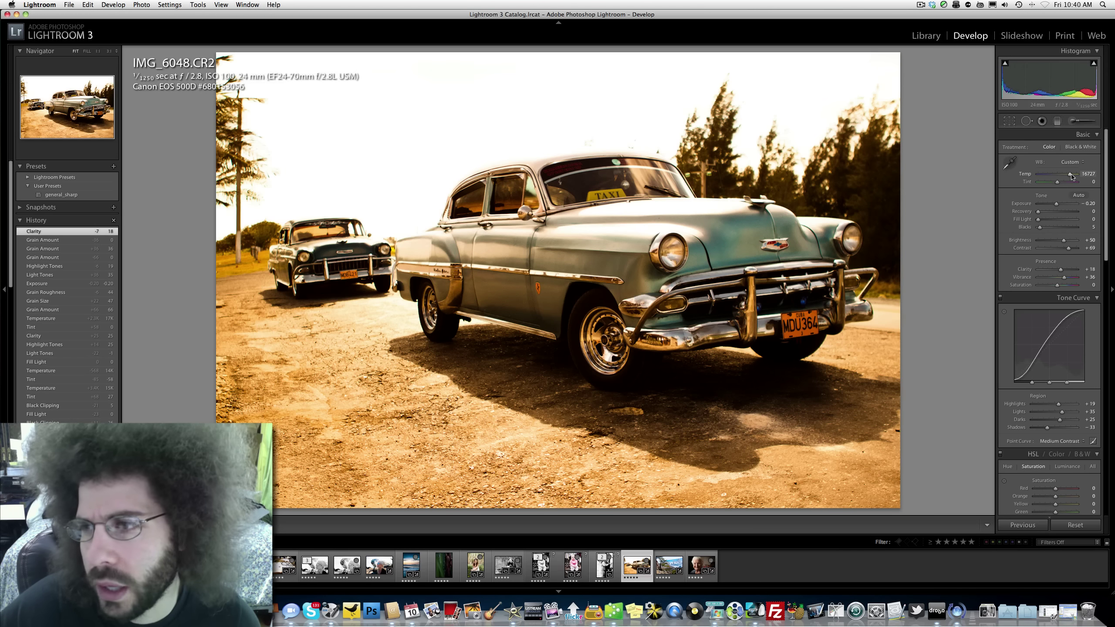
{"action": "left_click_drag", "start_coordinate": [1072, 176], "coordinate": [1069, 176]}
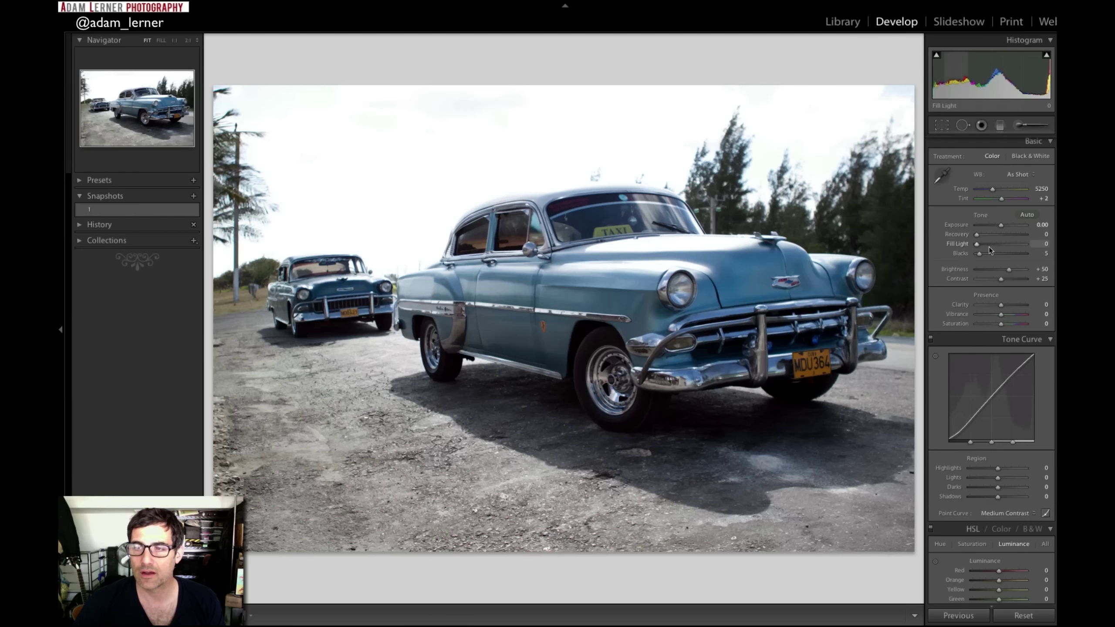
Set Blacks to 13 while checking clipping, Contrast to +61, and Clarity to +100
{"action": "left_click_drag", "start_coordinate": [980, 253], "coordinate": [983, 255]}
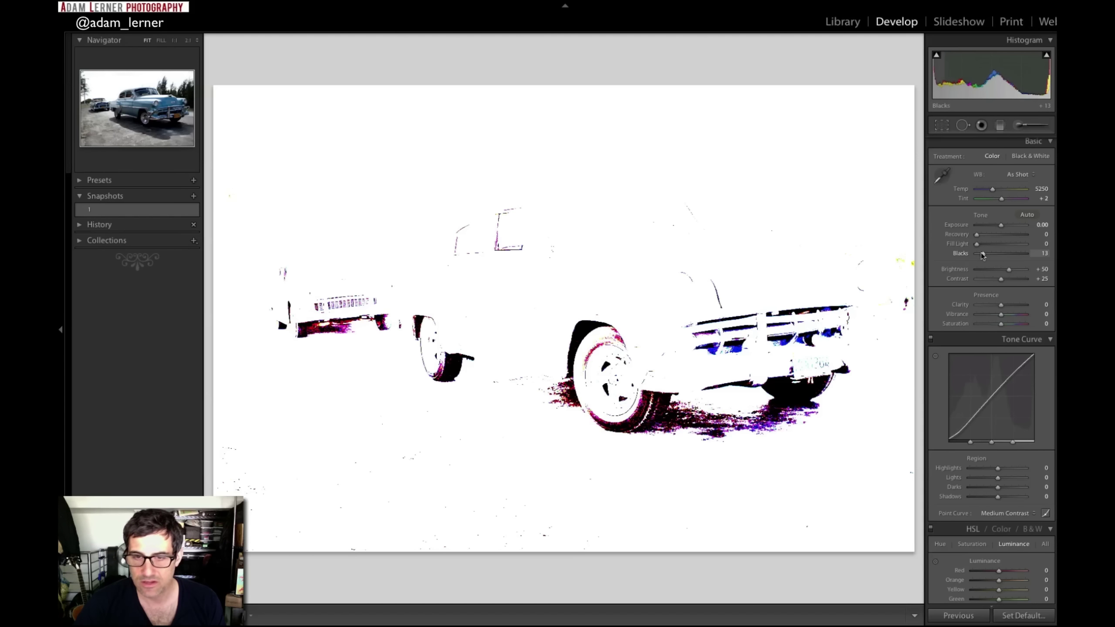
{"action": "left_click_drag", "start_coordinate": [981, 253], "coordinate": [982, 253]}
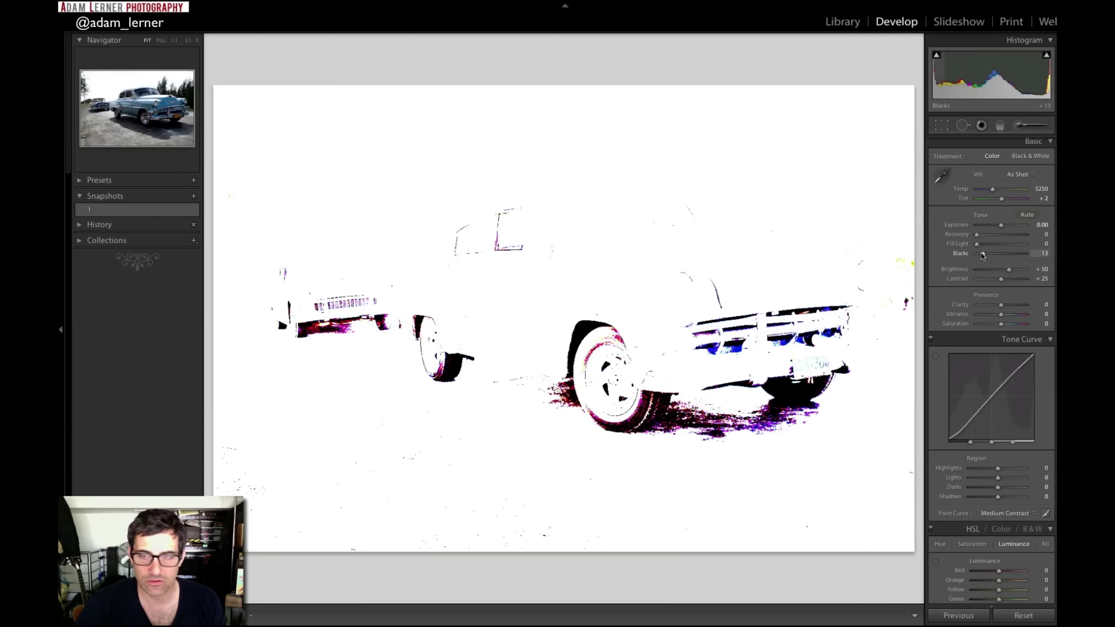
{"action": "left_click_drag", "start_coordinate": [981, 253], "coordinate": [981, 253]}
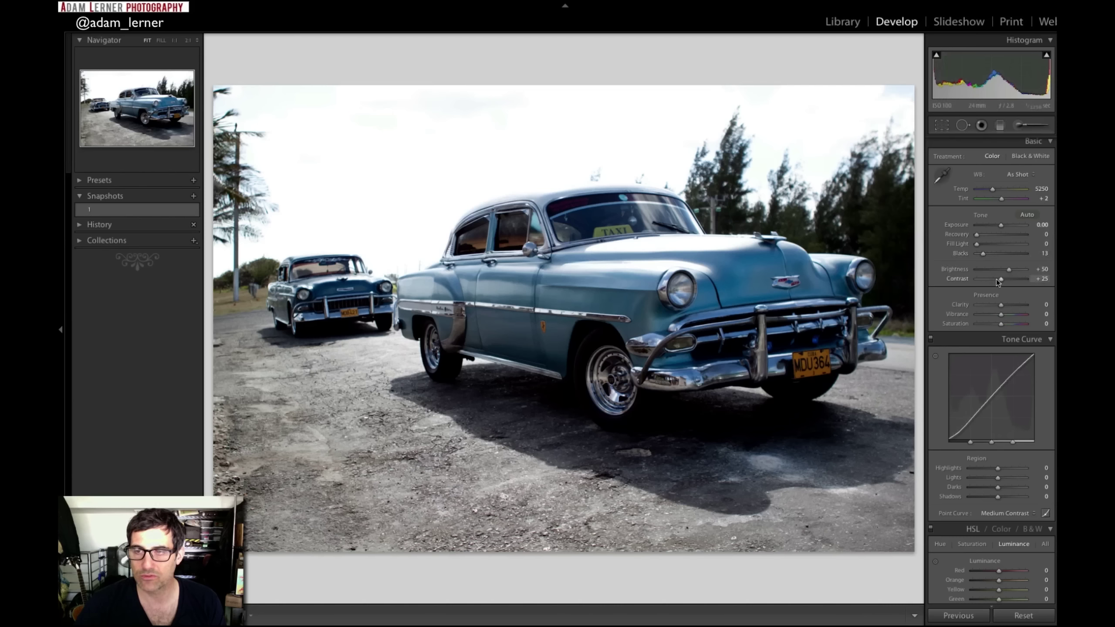
{"action": "left_click_drag", "start_coordinate": [1003, 279], "coordinate": [1015, 280]}
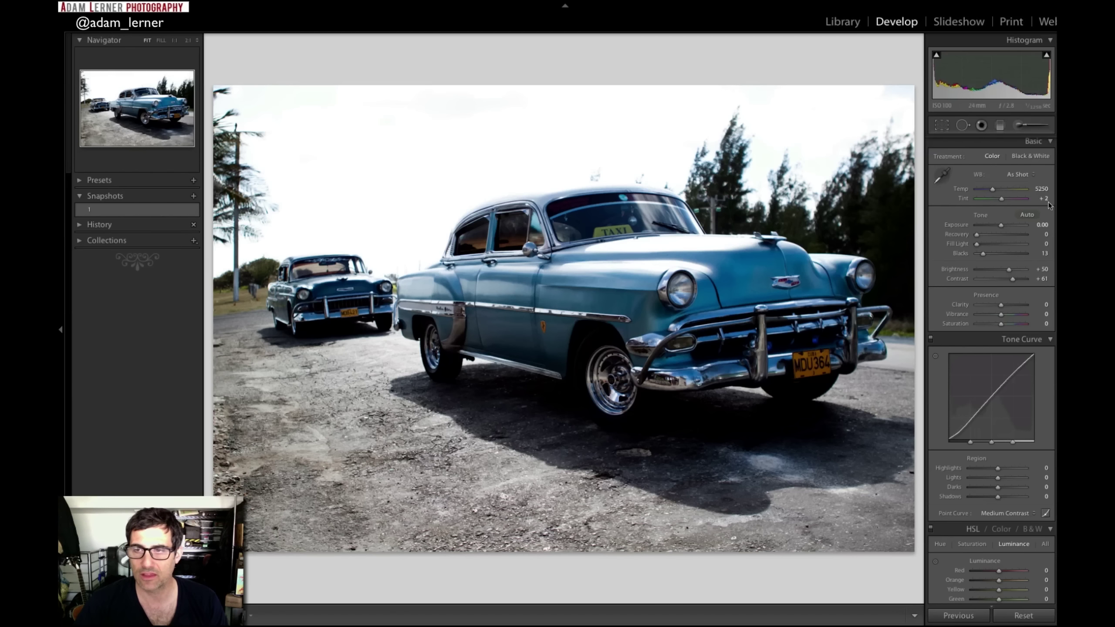
{"action": "left_click_drag", "start_coordinate": [1002, 310], "coordinate": [1032, 308]}
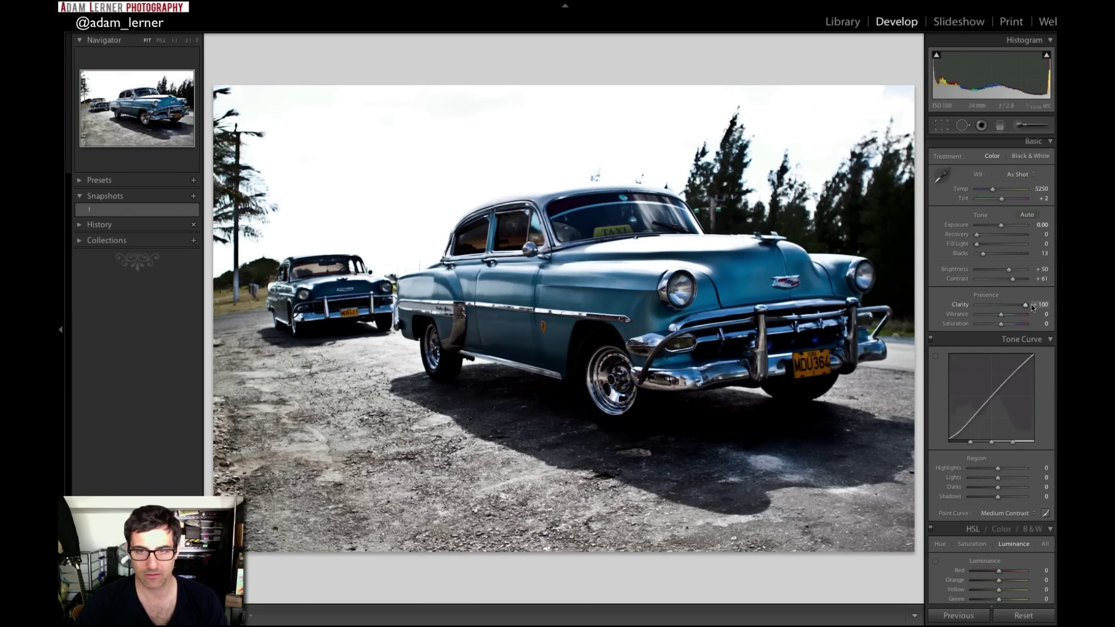
Ease Clarity back to +20 and lift tone-curve Highlights to +10
{"action": "left_click_drag", "start_coordinate": [1032, 308], "coordinate": [1006, 307]}
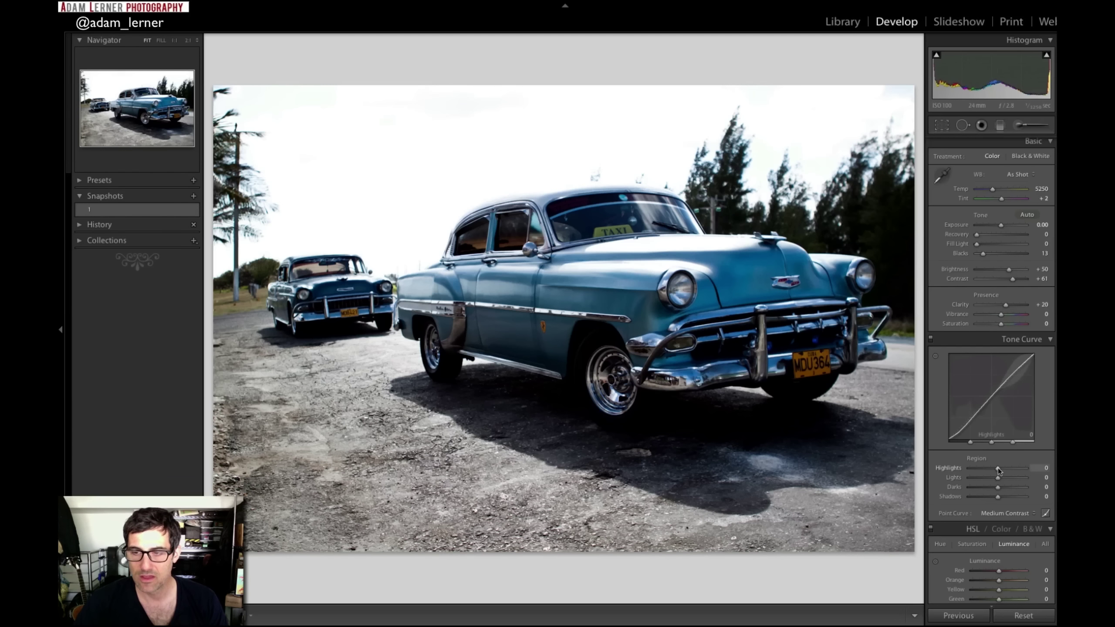
{"action": "left_click_drag", "start_coordinate": [997, 469], "coordinate": [1000, 472]}
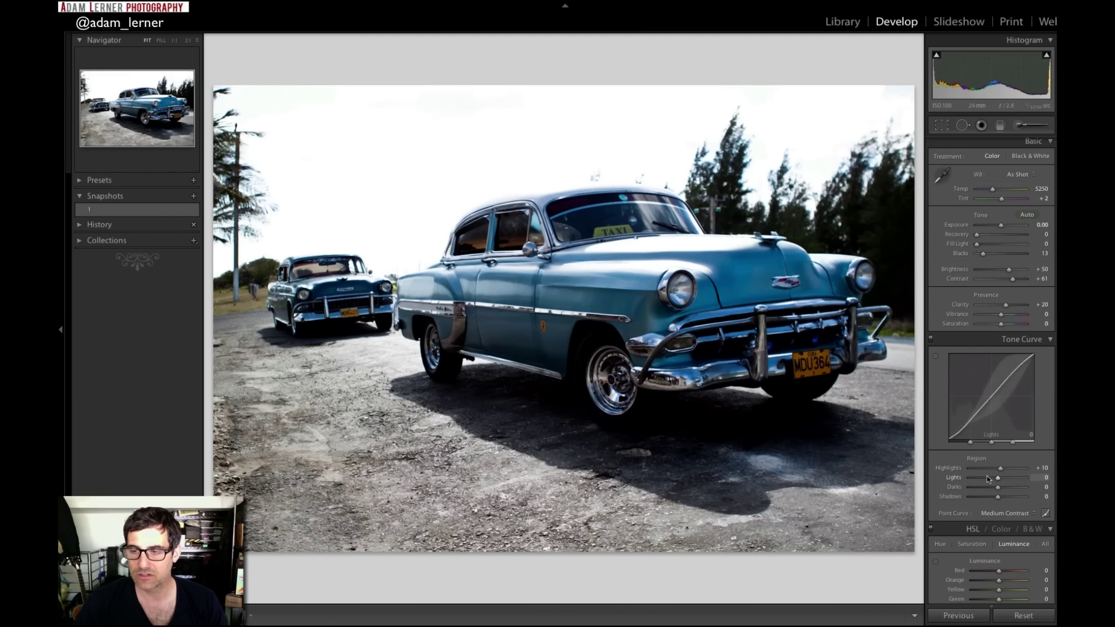
{"action": "scroll", "coordinate": [997, 495], "scroll_direction": "down", "scroll_amount": 3}
{"action": "scroll", "coordinate": [998, 489], "scroll_direction": "up", "scroll_amount": 3}
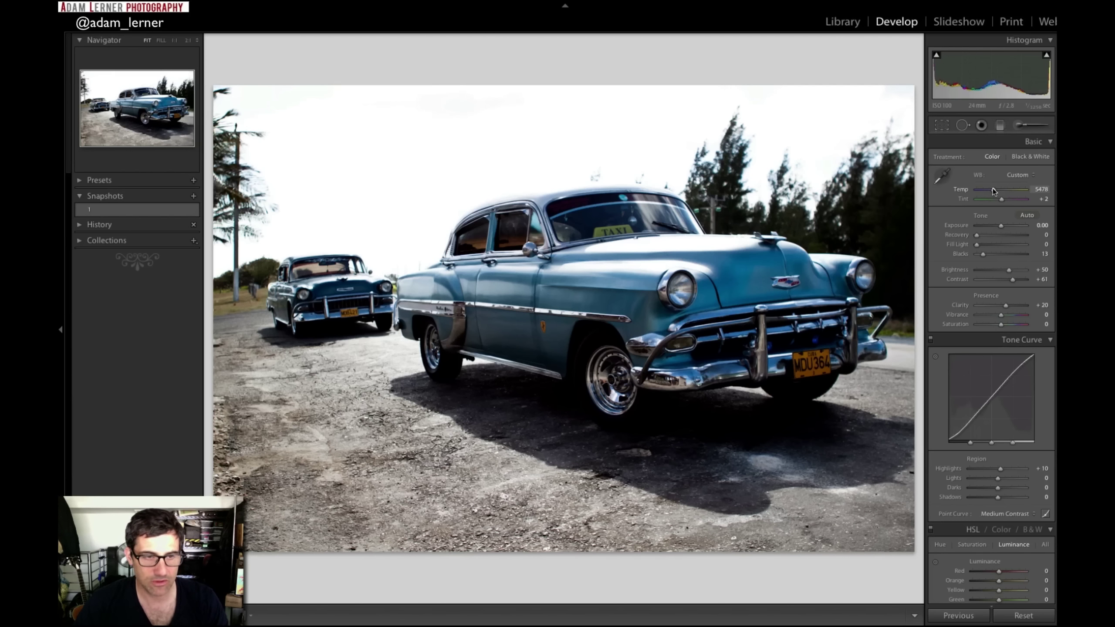
Warm the white balance, testing Temp near 10000 before settling around 6565
{"action": "left_click", "coordinate": [994, 190]}
{"action": "left_click_drag", "start_coordinate": [993, 190], "coordinate": [1011, 191]}
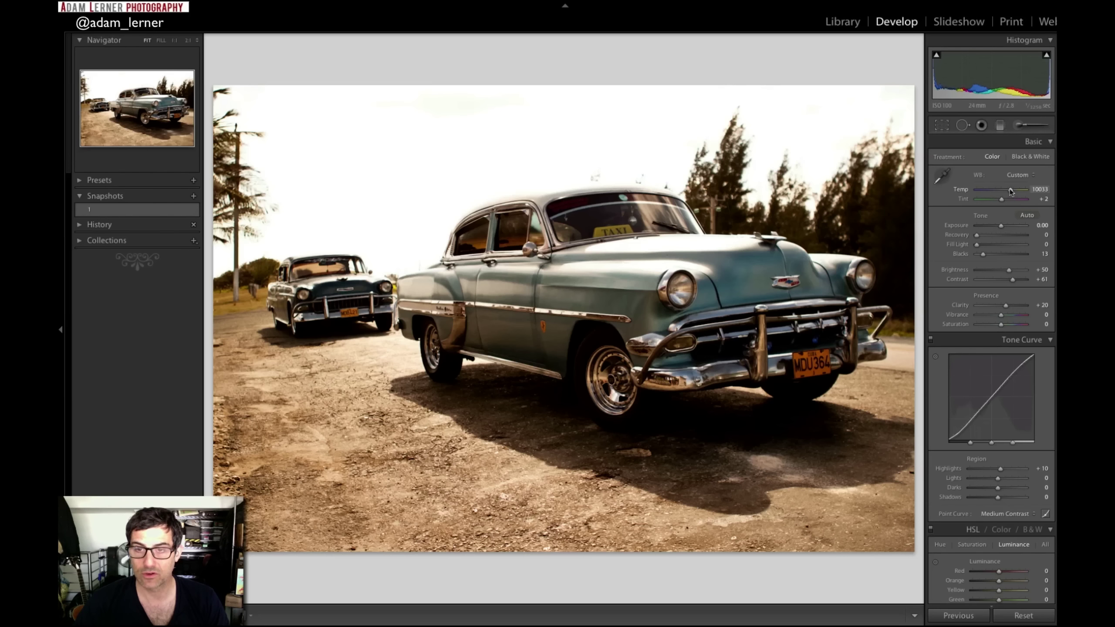
{"action": "left_click_drag", "start_coordinate": [1011, 191], "coordinate": [999, 191]}
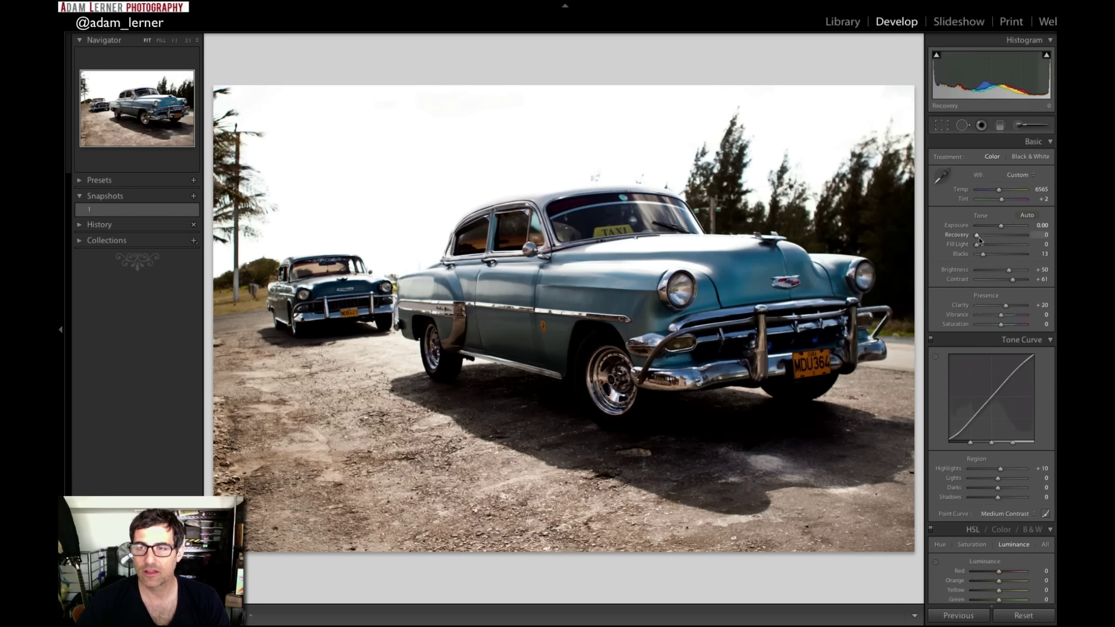
Test Recovery at its 100 maximum, then ease it back to about half
{"action": "left_click_drag", "start_coordinate": [981, 236], "coordinate": [994, 236]}
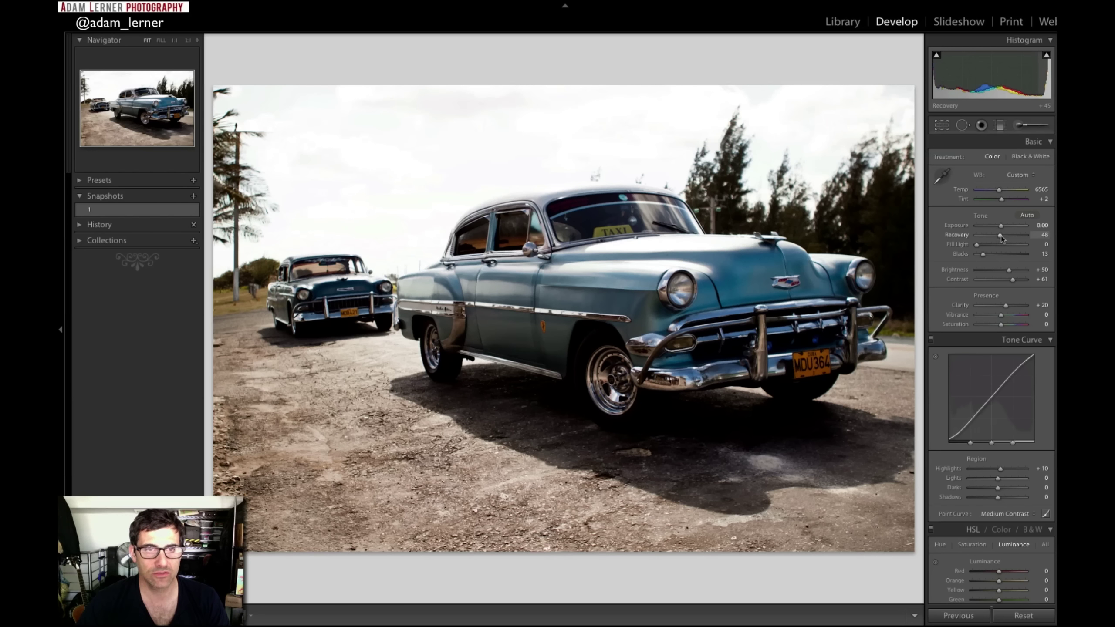
{"action": "left_click_drag", "start_coordinate": [1001, 236], "coordinate": [1037, 238]}
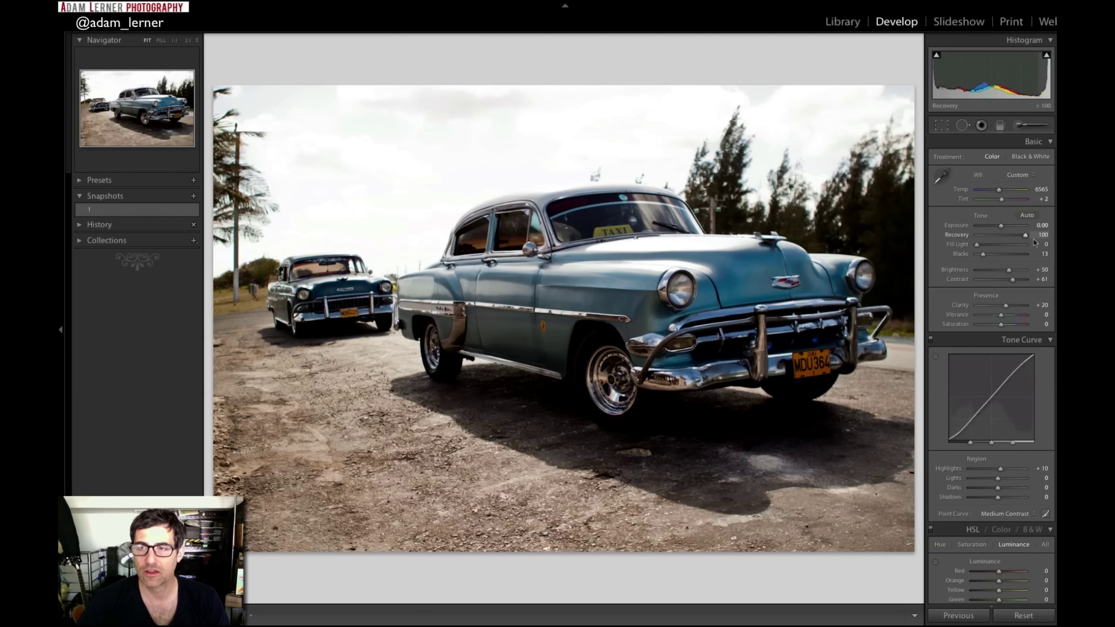
{"action": "mouse_move", "coordinate": [1025, 235]}
{"action": "left_mouse_down"}
{"action": "mouse_move", "coordinate": [999, 237]}
{"action": "mouse_move", "coordinate": [1029, 237]}
{"action": "left_mouse_up"}
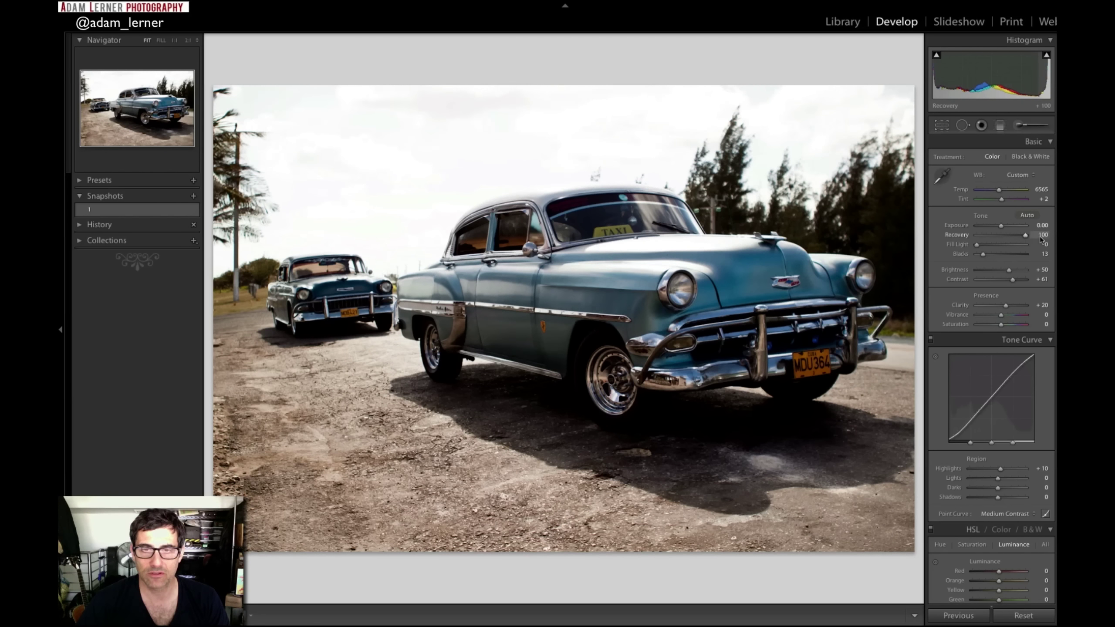
Check the windshield and headlight at 1:1 and settle Recovery at about 49
{"action": "left_click", "coordinate": [638, 273]}
{"action": "left_click_drag", "start_coordinate": [659, 269], "coordinate": [636, 313]}
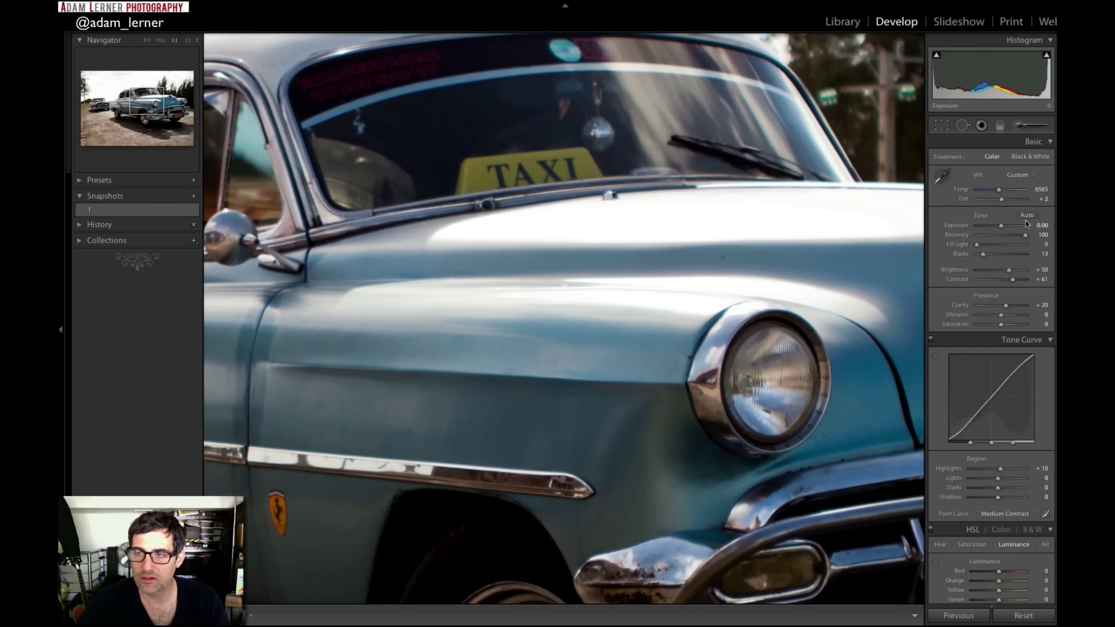
{"action": "left_click_drag", "start_coordinate": [1025, 234], "coordinate": [1001, 235]}
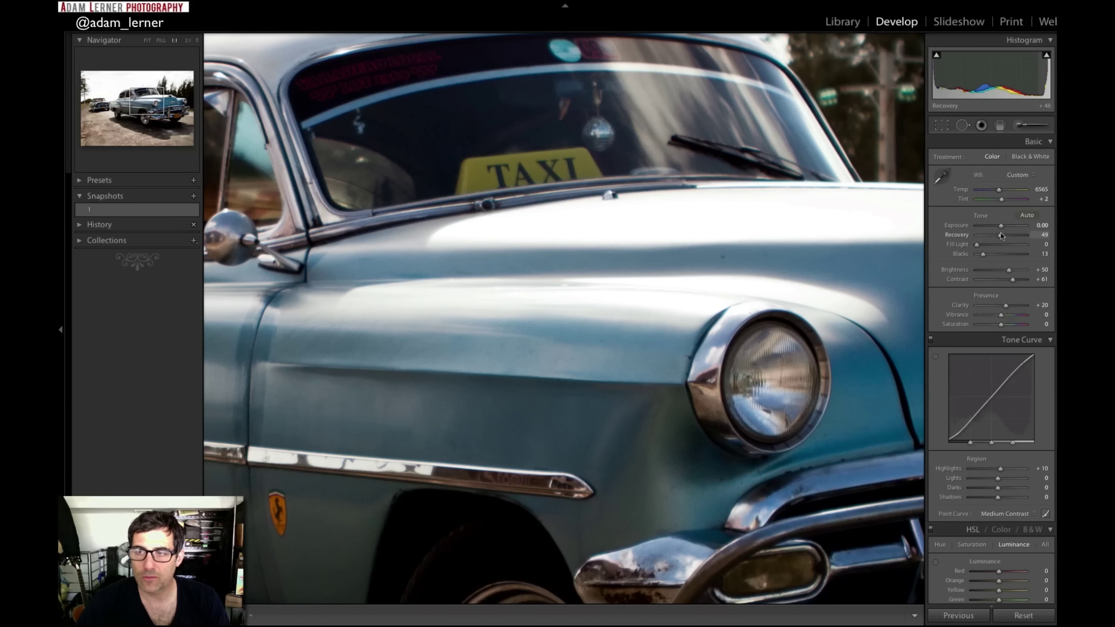
{"action": "left_click", "coordinate": [609, 212]}
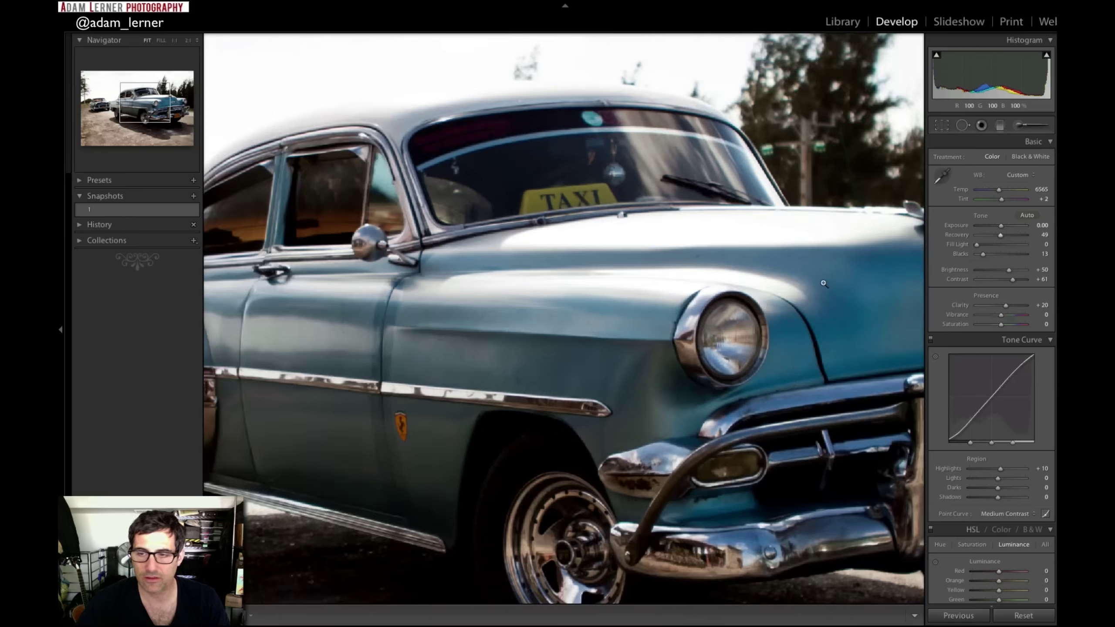
{"action": "scroll", "coordinate": [946, 281], "scroll_direction": "down", "scroll_amount": 5}
{"action": "scroll", "coordinate": [947, 283], "scroll_direction": "down", "scroll_amount": 3}
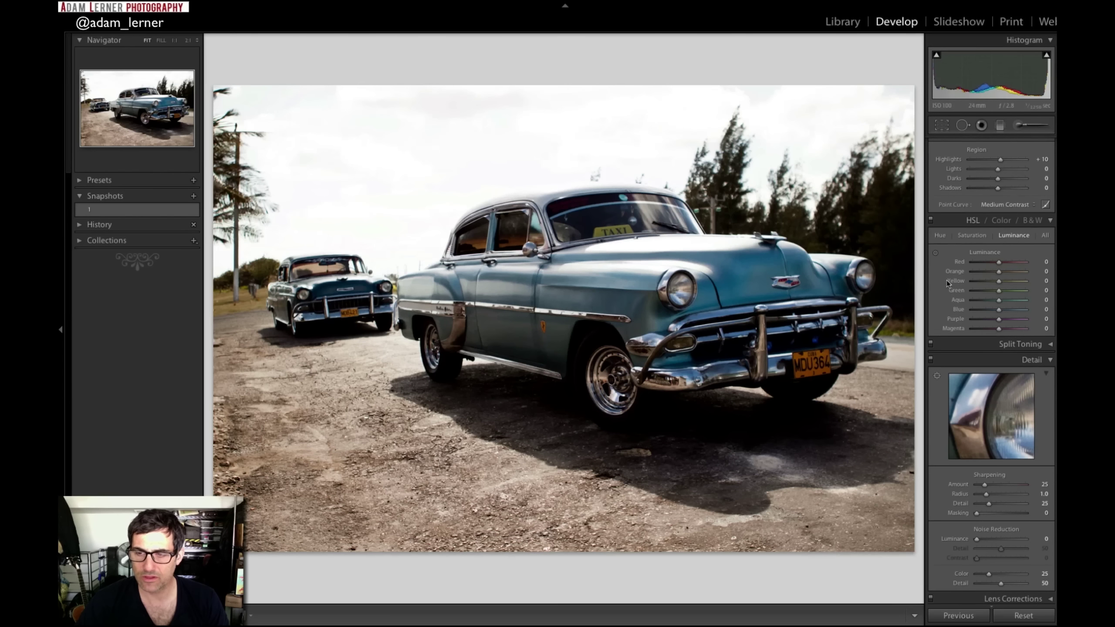
Sharpen with Amount 59 and Masking 78 on the headlight, comparing before and after
{"action": "left_click", "coordinate": [937, 376]}
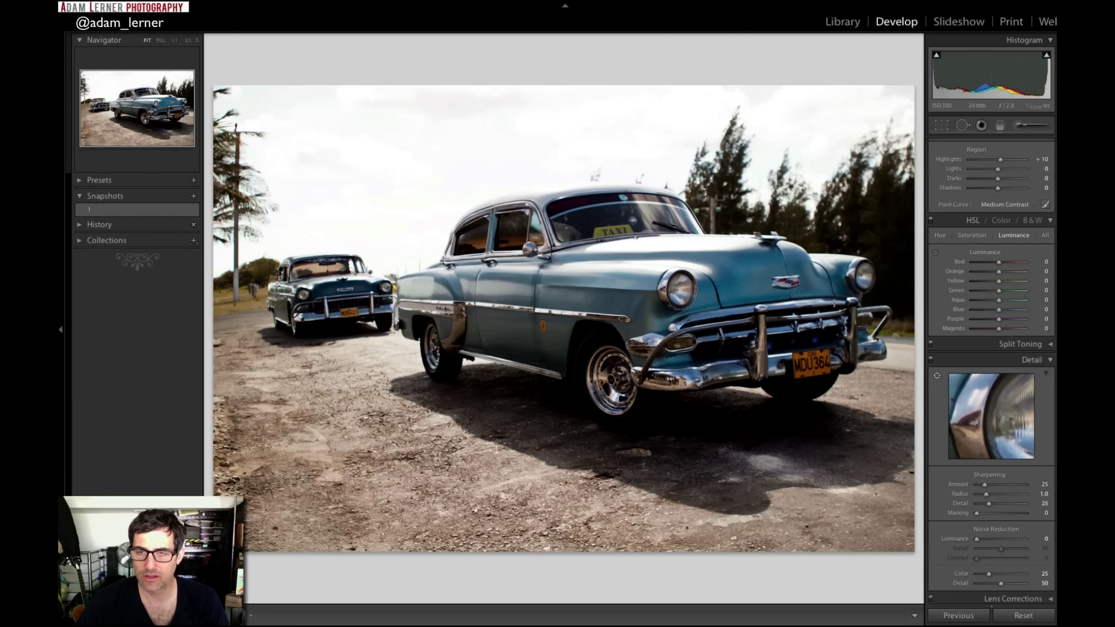
{"action": "left_click", "coordinate": [668, 283]}
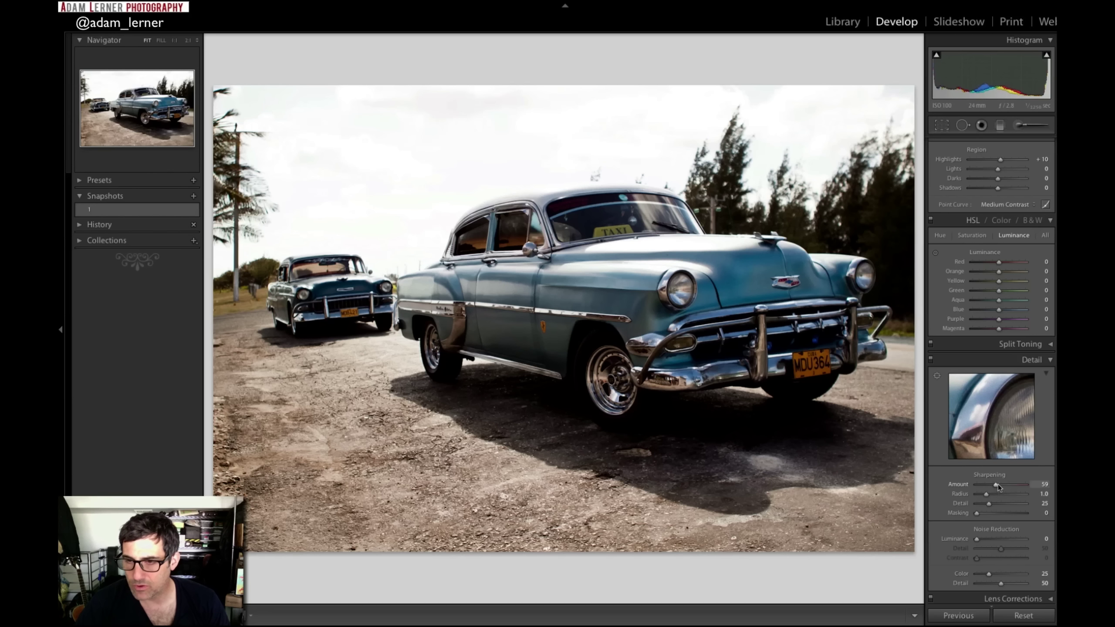
{"action": "left_click", "coordinate": [978, 513], "text": "alt"}
{"action": "left_click_drag", "start_coordinate": [979, 514], "coordinate": [1016, 512]}
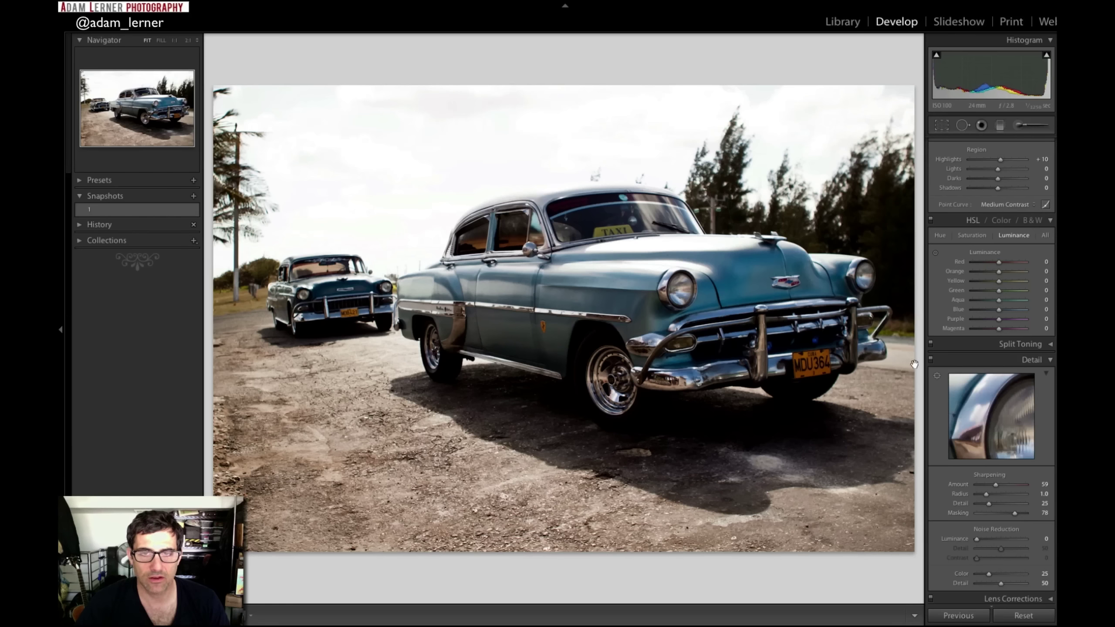
{"action": "key", "text": "backslash"}
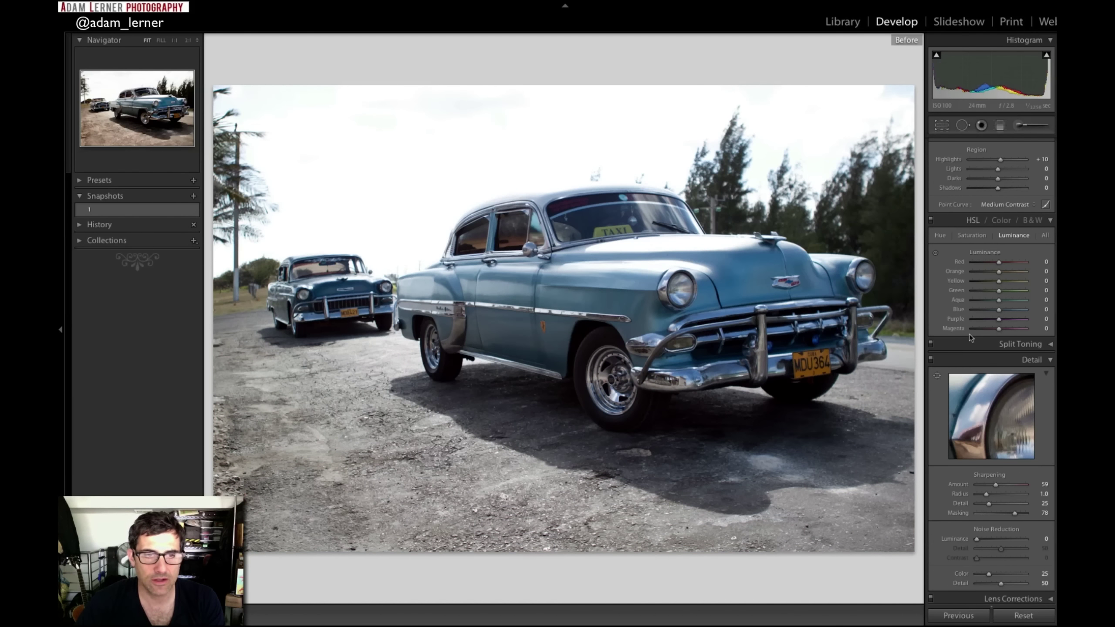
{"action": "key", "text": "backslash"}
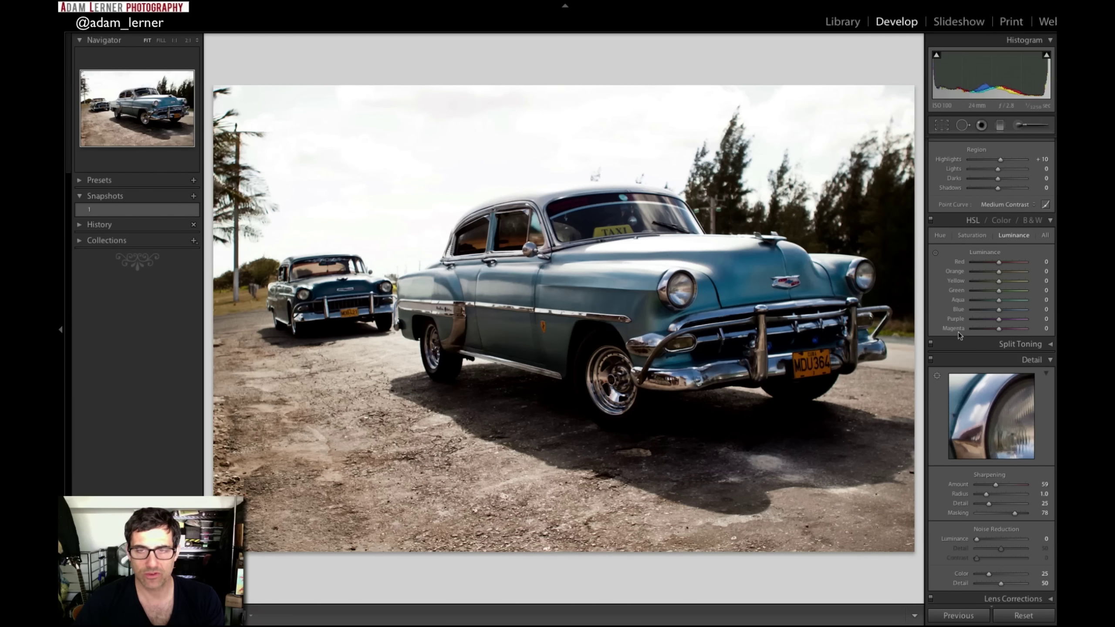
Darken the photo's edges with a Highlight Priority post-crop vignette of -41
{"action": "scroll", "coordinate": [964, 361], "scroll_direction": "down", "scroll_amount": 4}
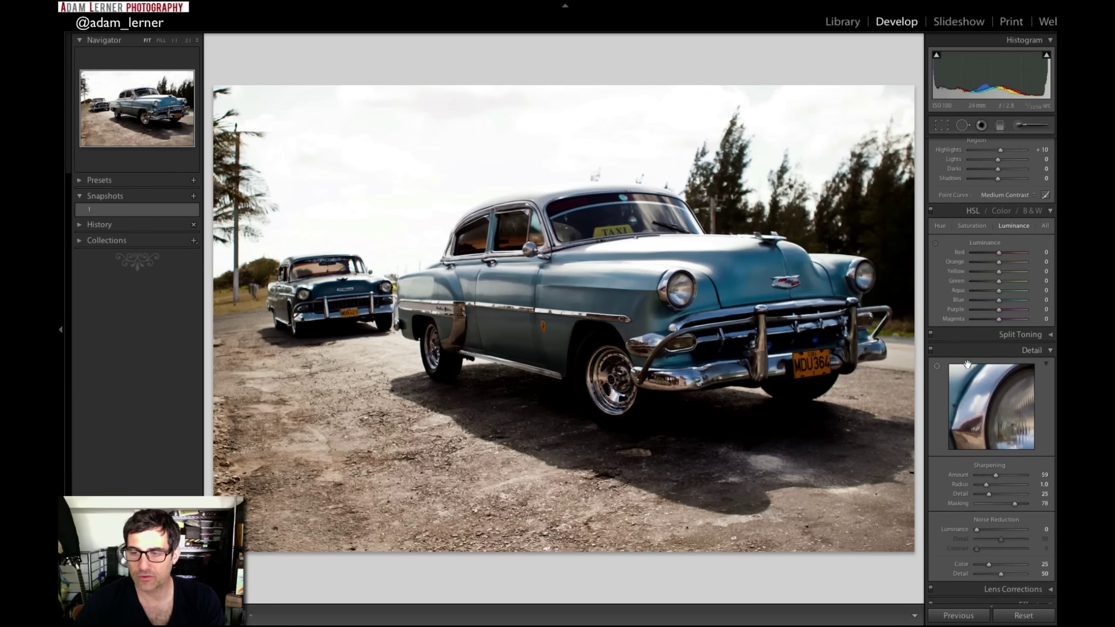
{"action": "scroll", "coordinate": [967, 364], "scroll_direction": "down", "scroll_amount": 4}
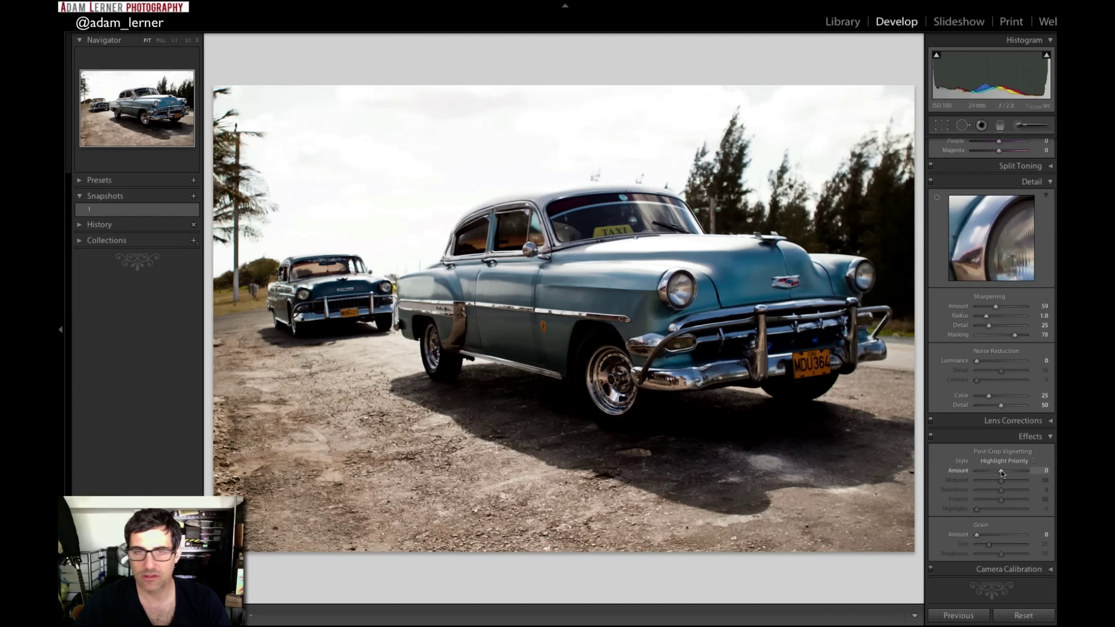
{"action": "left_click_drag", "start_coordinate": [1002, 471], "coordinate": [991, 471]}
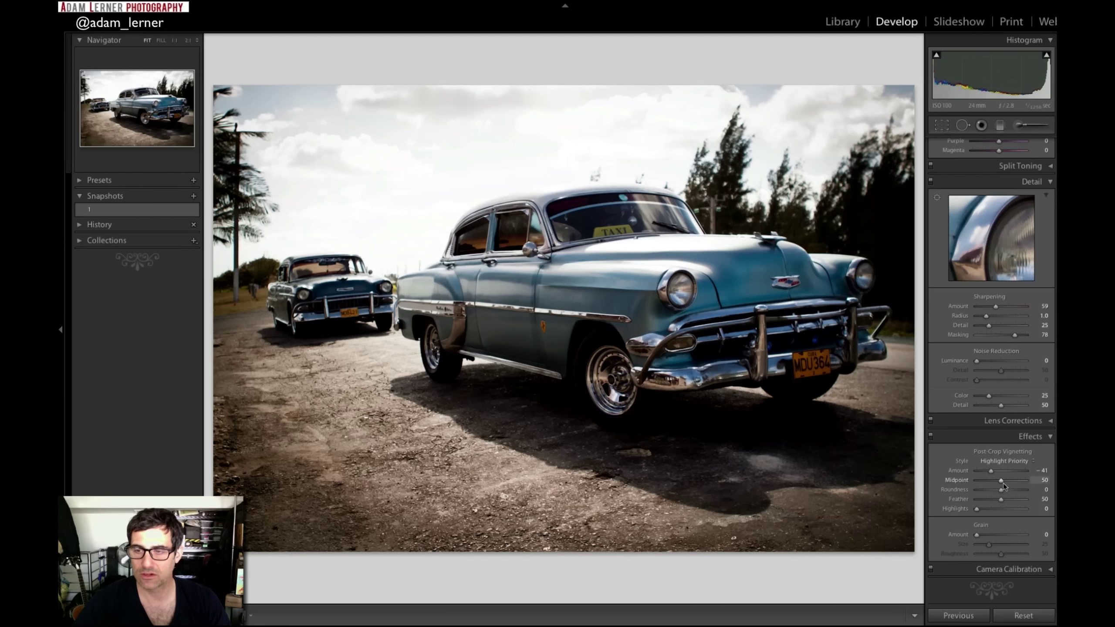
Spread the vignette toward the centre, adjust its roundness, and raise Brightness to +46
{"action": "left_click_drag", "start_coordinate": [998, 480], "coordinate": [983, 480]}
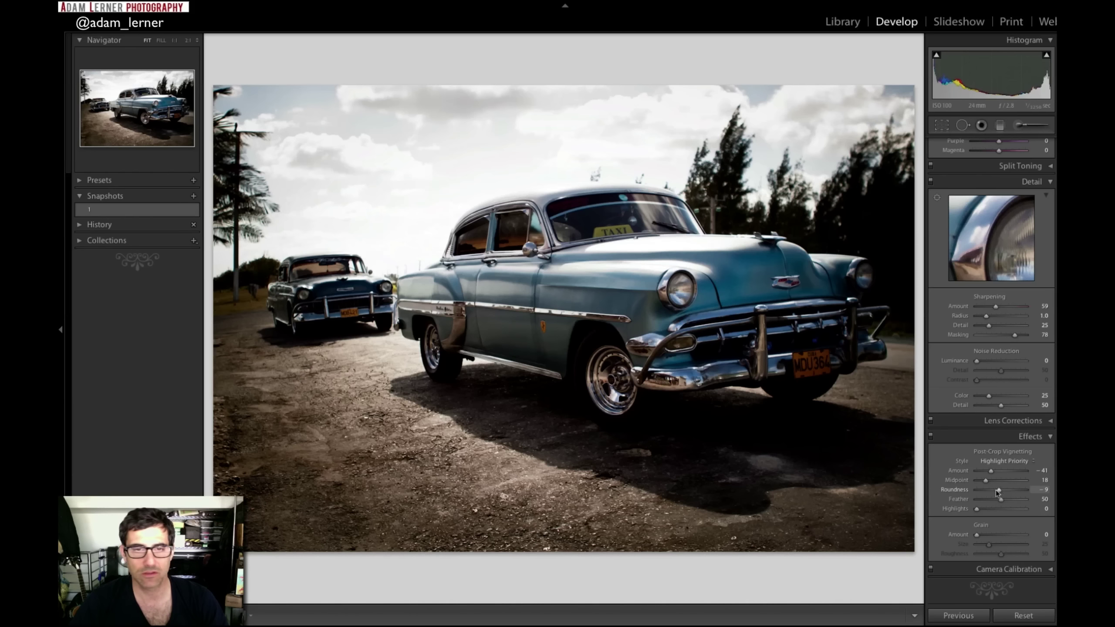
{"action": "mouse_move", "coordinate": [996, 490]}
{"action": "left_mouse_down"}
{"action": "mouse_move", "coordinate": [986, 489]}
{"action": "mouse_move", "coordinate": [1000, 488]}
{"action": "mouse_move", "coordinate": [1001, 502]}
{"action": "mouse_move", "coordinate": [986, 499]}
{"action": "mouse_move", "coordinate": [996, 495]}
{"action": "left_mouse_up"}
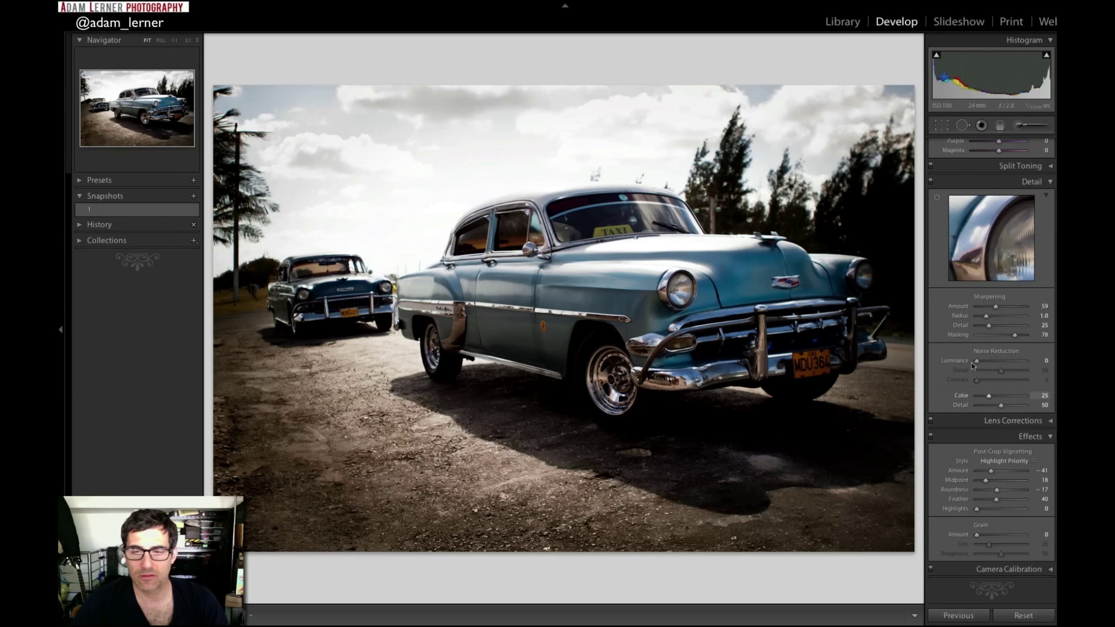
{"action": "scroll", "coordinate": [1009, 341], "scroll_direction": "up", "scroll_amount": 10}
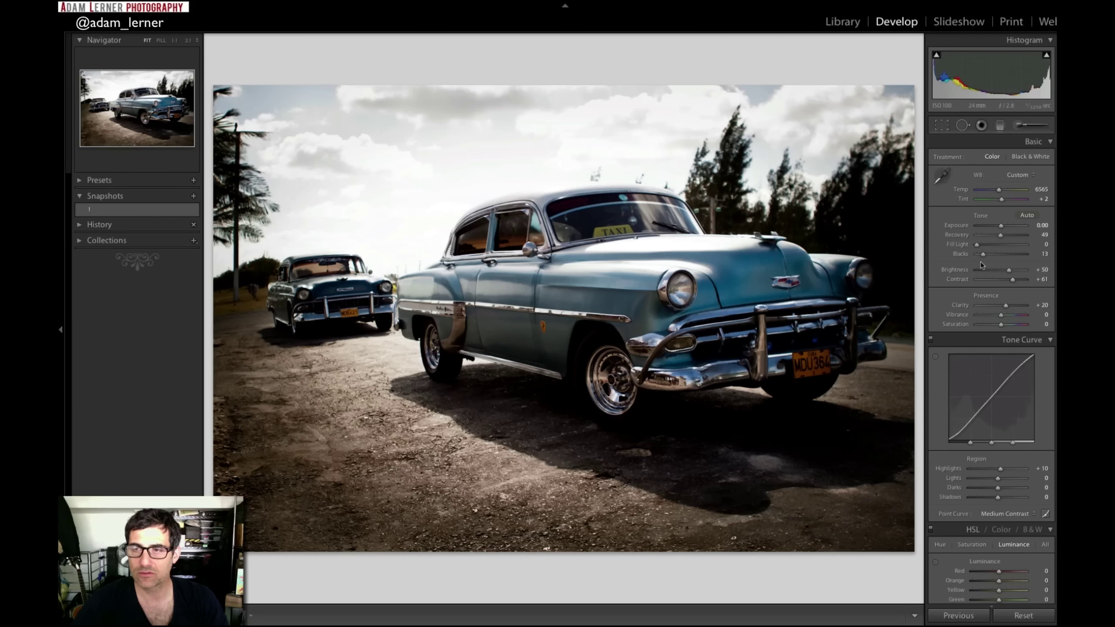
{"action": "left_click_drag", "start_coordinate": [1009, 273], "coordinate": [990, 246]}
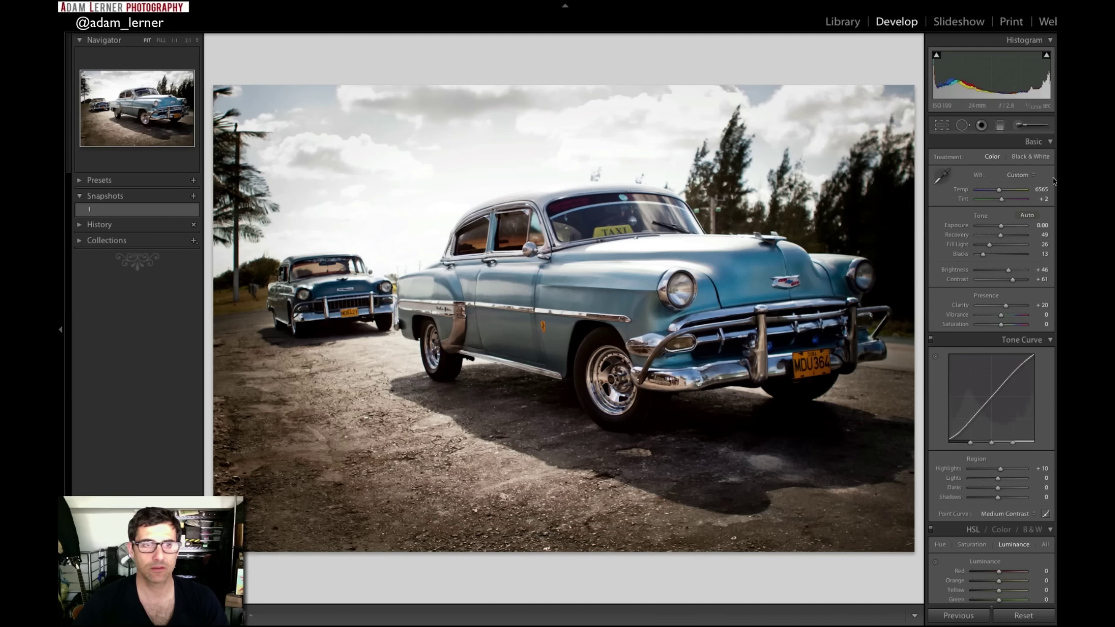
Paint a Burn (Darken) Adjustment Brush stroke over the upper-right sky
{"action": "left_click", "coordinate": [1019, 126]}
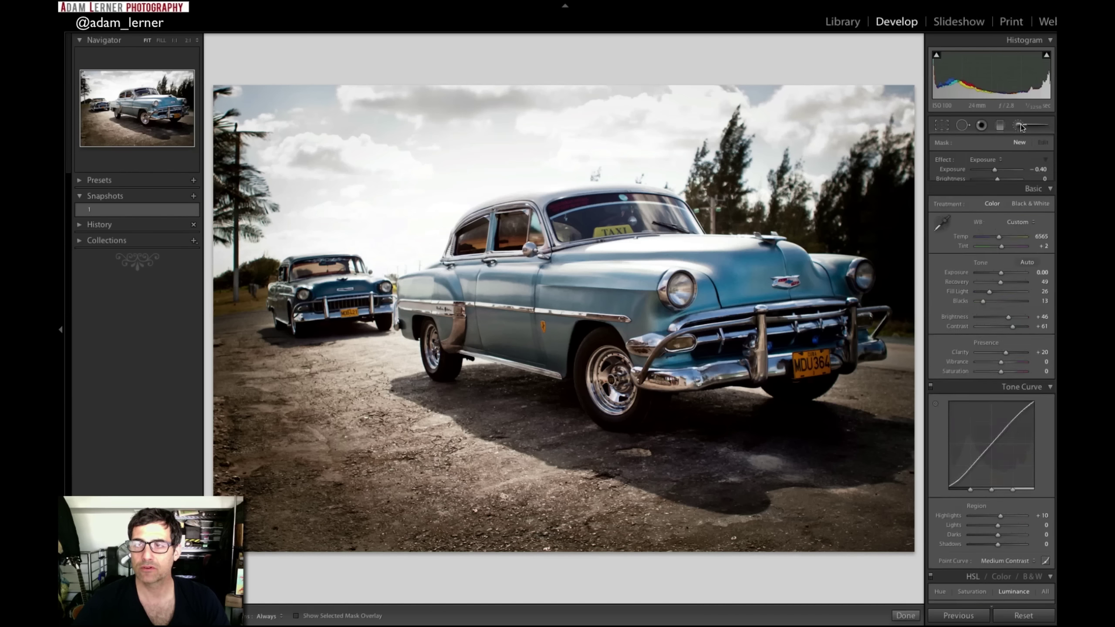
{"action": "left_click", "coordinate": [1002, 161]}
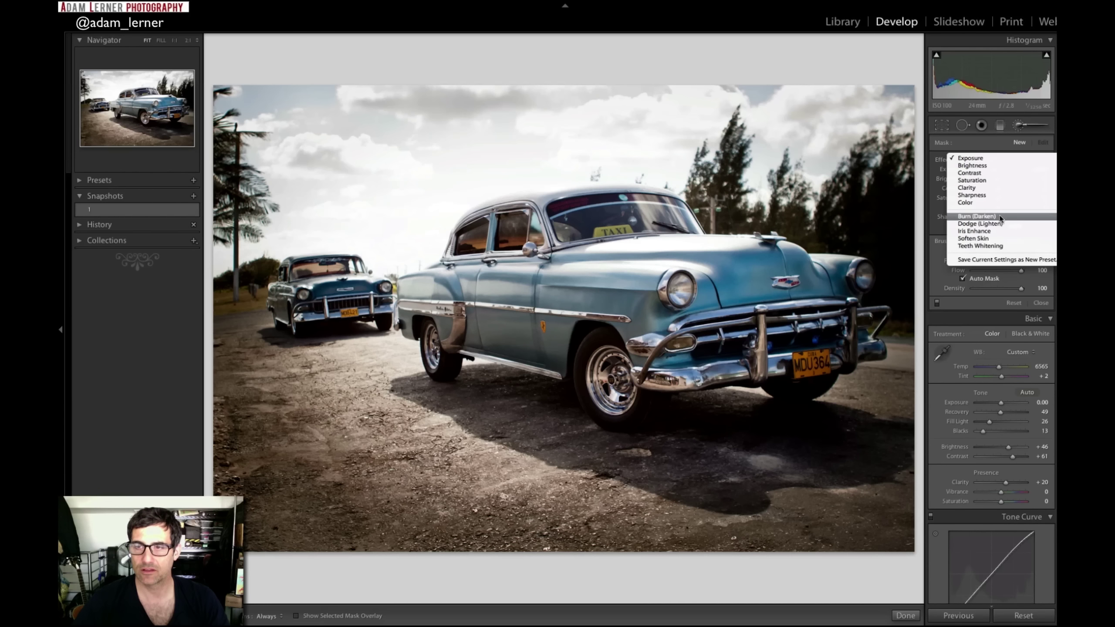
{"action": "left_click", "coordinate": [988, 217]}
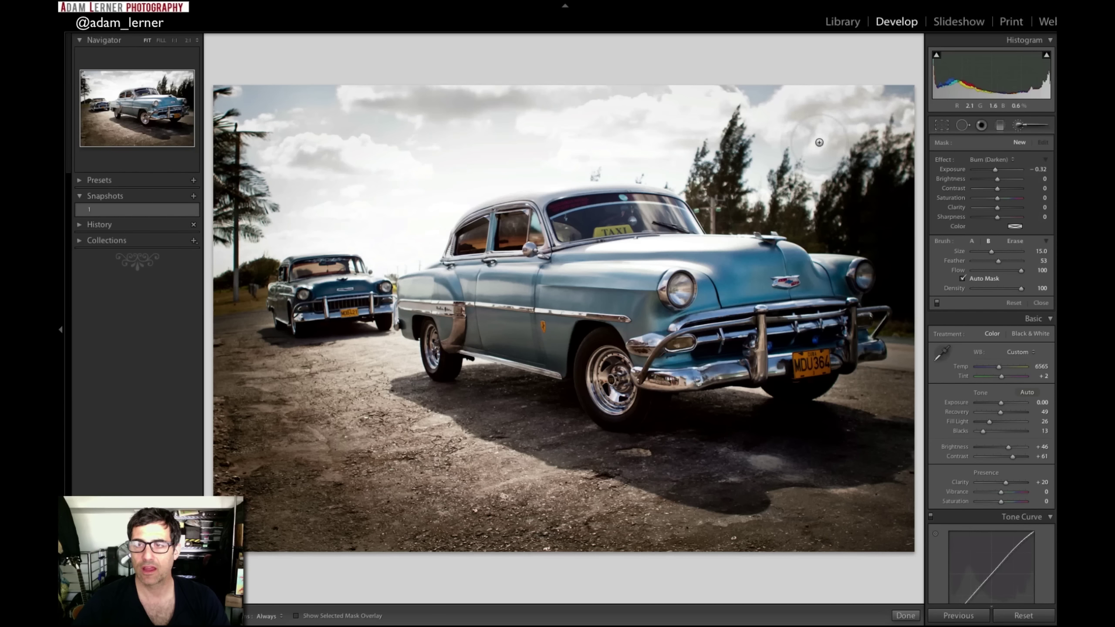
{"action": "left_click_drag", "start_coordinate": [829, 118], "coordinate": [828, 125]}
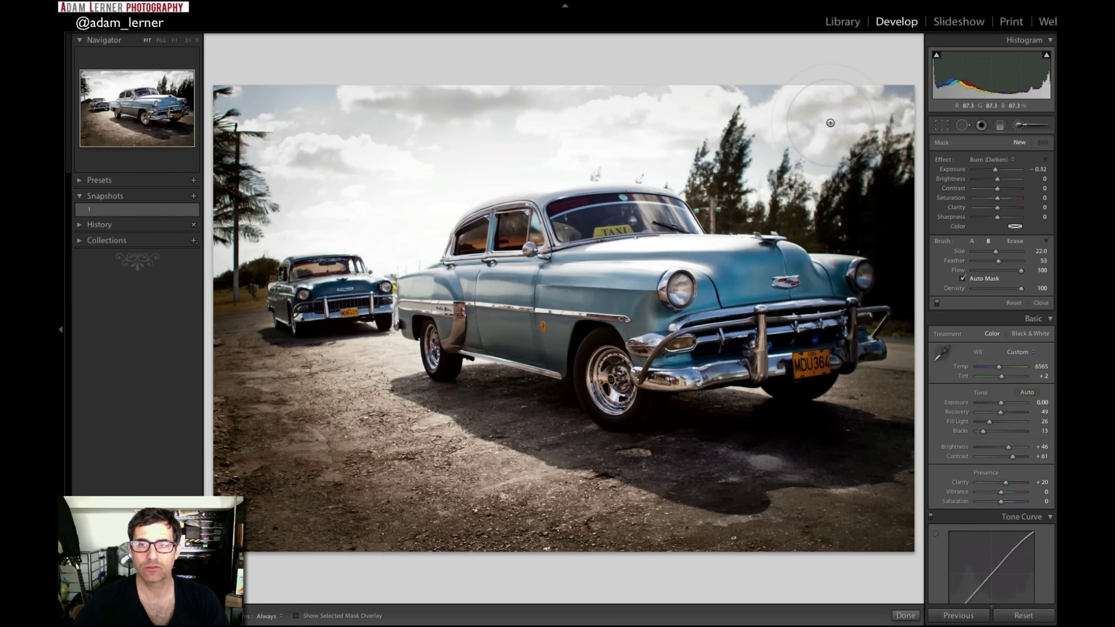
{"action": "key", "text": "bracketright"}
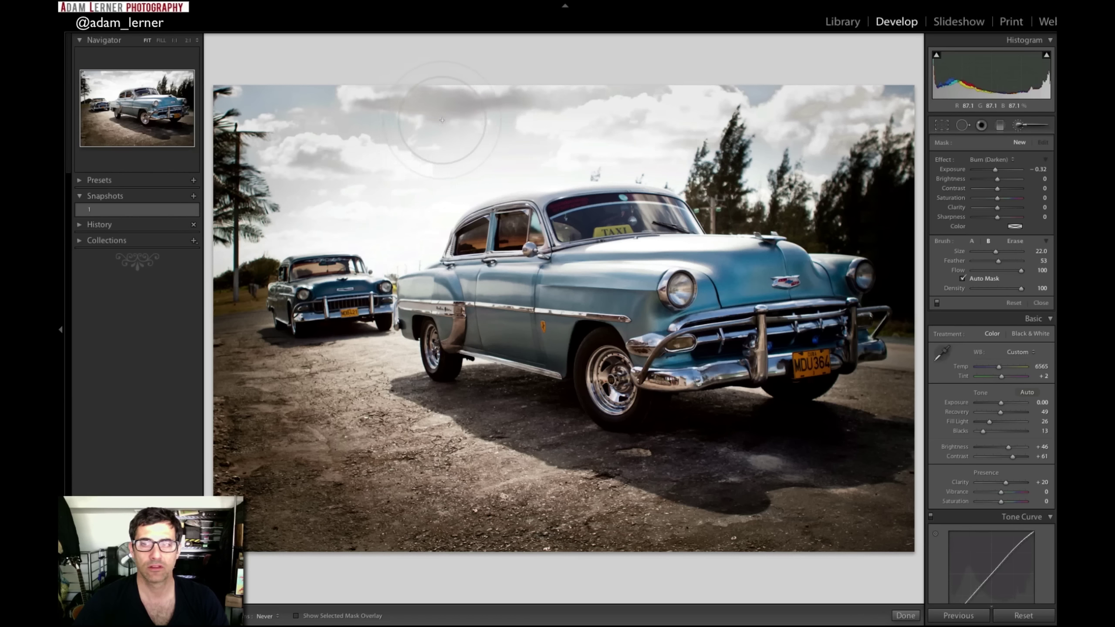
{"action": "key", "text": "h"}
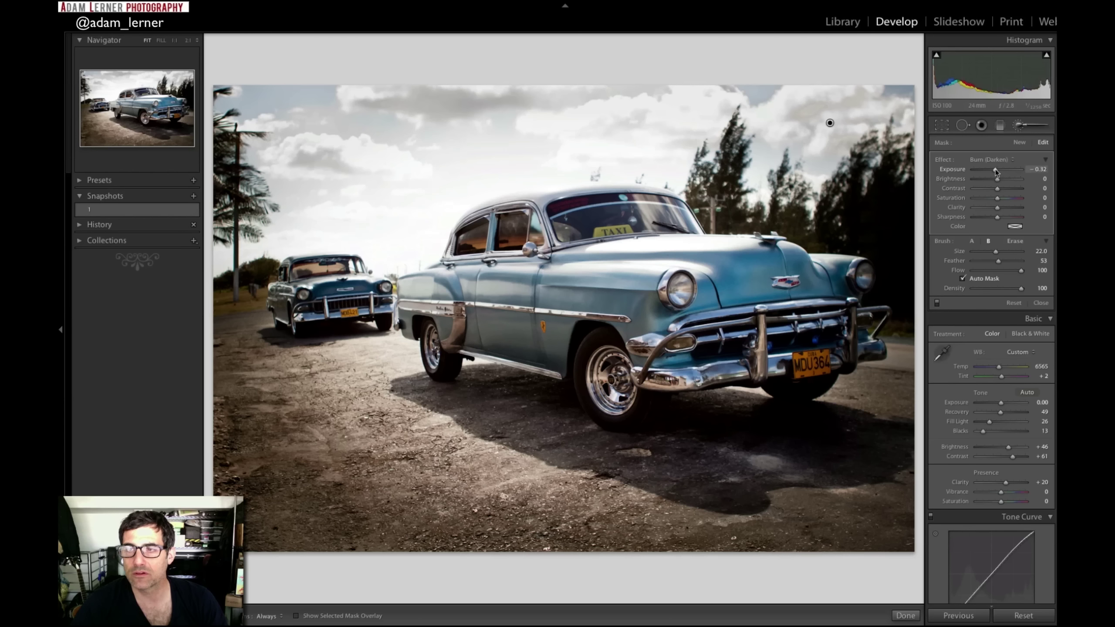
Set the burn mask to Exposure -0.04, Brightness 0, Contrast 3, Saturation 53, Clarity 100
{"action": "left_click_drag", "start_coordinate": [995, 170], "coordinate": [997, 171]}
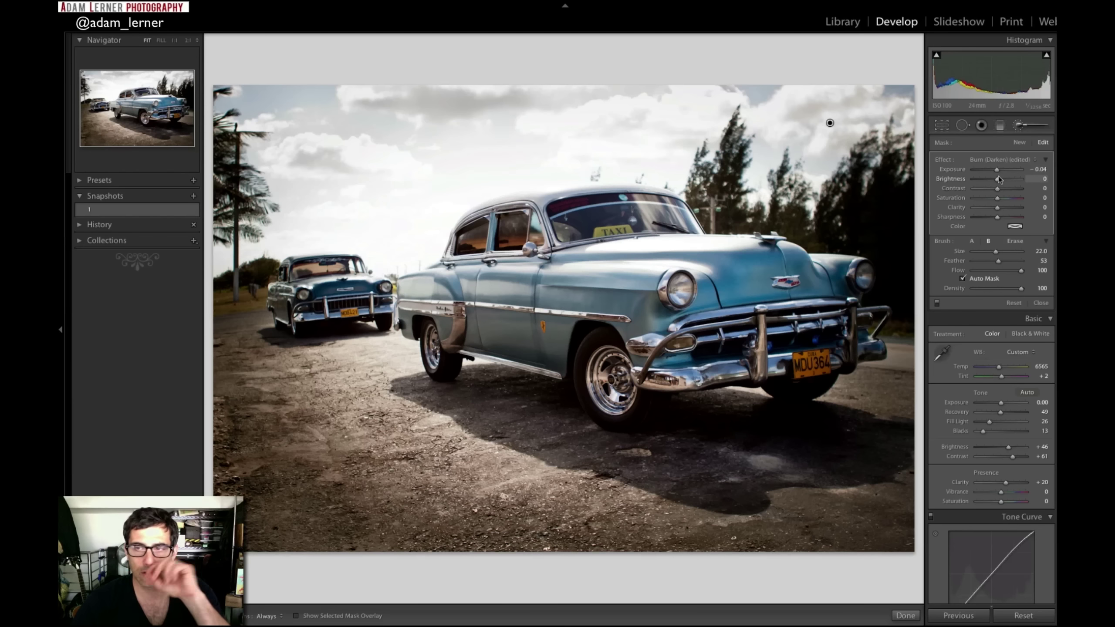
{"action": "left_click_drag", "start_coordinate": [998, 181], "coordinate": [997, 180]}
{"action": "double_click", "coordinate": [999, 182]}
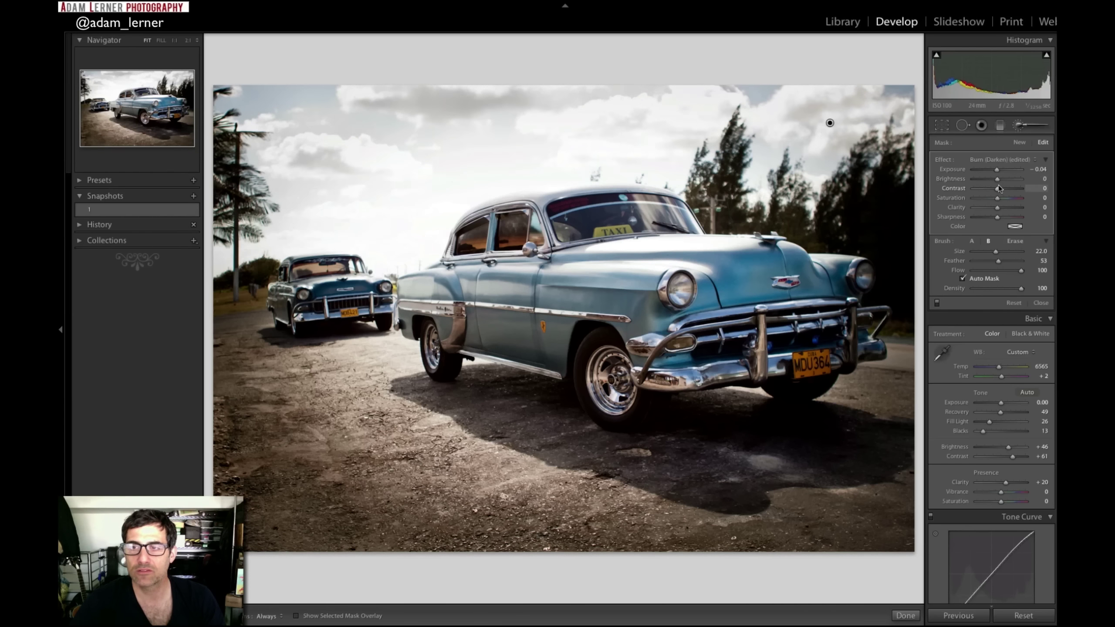
{"action": "mouse_move", "coordinate": [998, 190]}
{"action": "left_mouse_down"}
{"action": "mouse_move", "coordinate": [977, 190]}
{"action": "mouse_move", "coordinate": [998, 190]}
{"action": "left_mouse_up"}
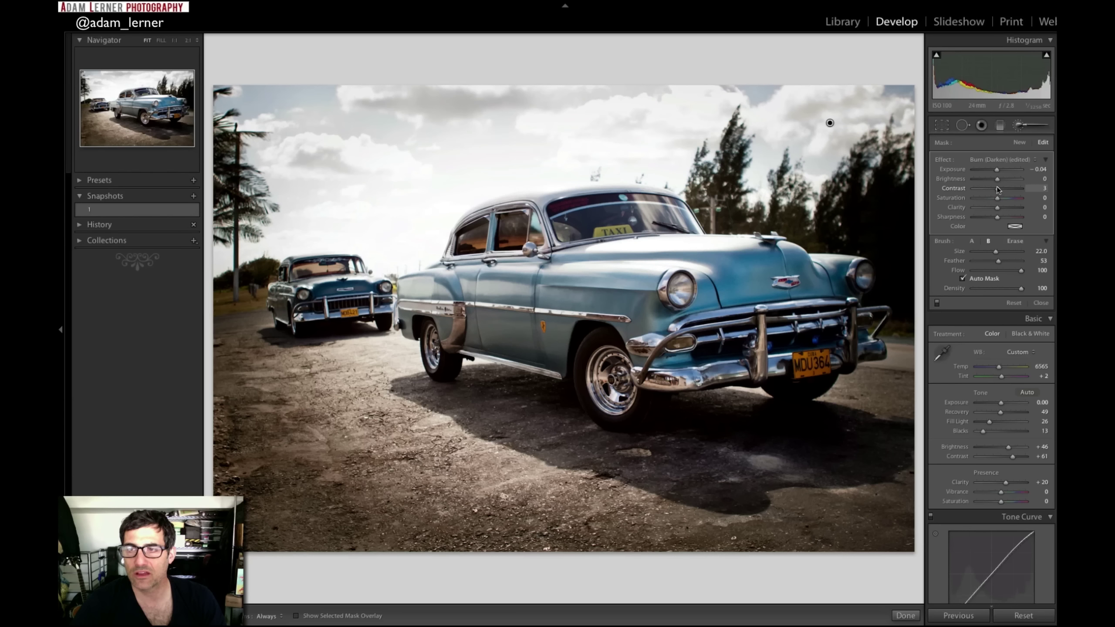
{"action": "mouse_move", "coordinate": [998, 198]}
{"action": "left_mouse_down"}
{"action": "mouse_move", "coordinate": [1025, 199]}
{"action": "mouse_move", "coordinate": [984, 198]}
{"action": "mouse_move", "coordinate": [1024, 199]}
{"action": "mouse_move", "coordinate": [1001, 200]}
{"action": "left_mouse_up"}
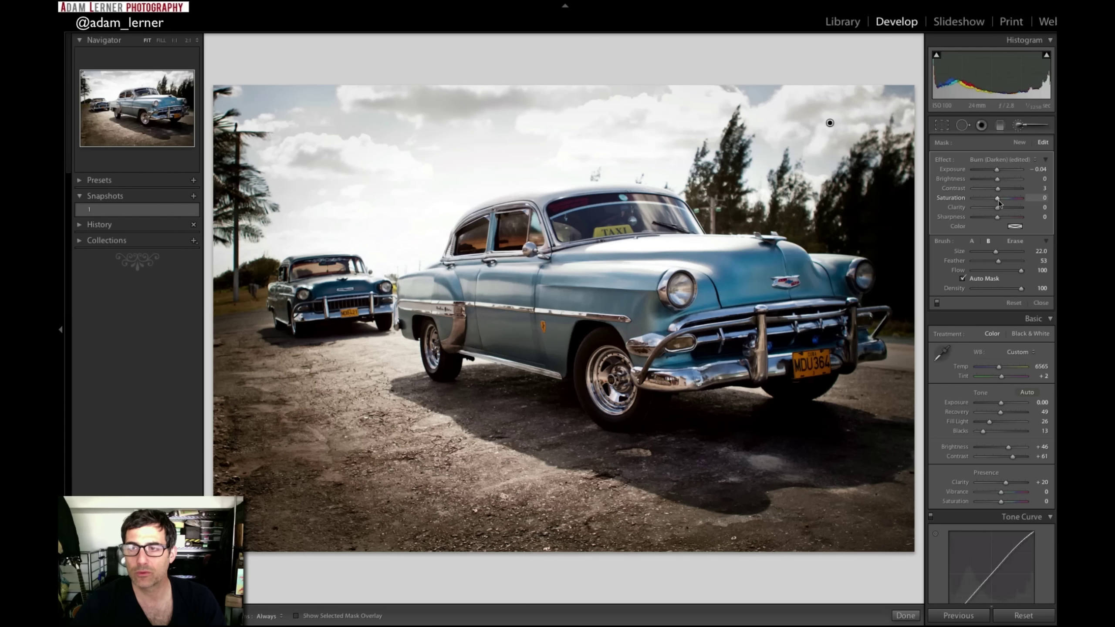
{"action": "mouse_move", "coordinate": [997, 207]}
{"action": "left_mouse_down"}
{"action": "mouse_move", "coordinate": [1025, 210]}
{"action": "mouse_move", "coordinate": [982, 217]}
{"action": "mouse_move", "coordinate": [999, 217]}
{"action": "left_mouse_up"}
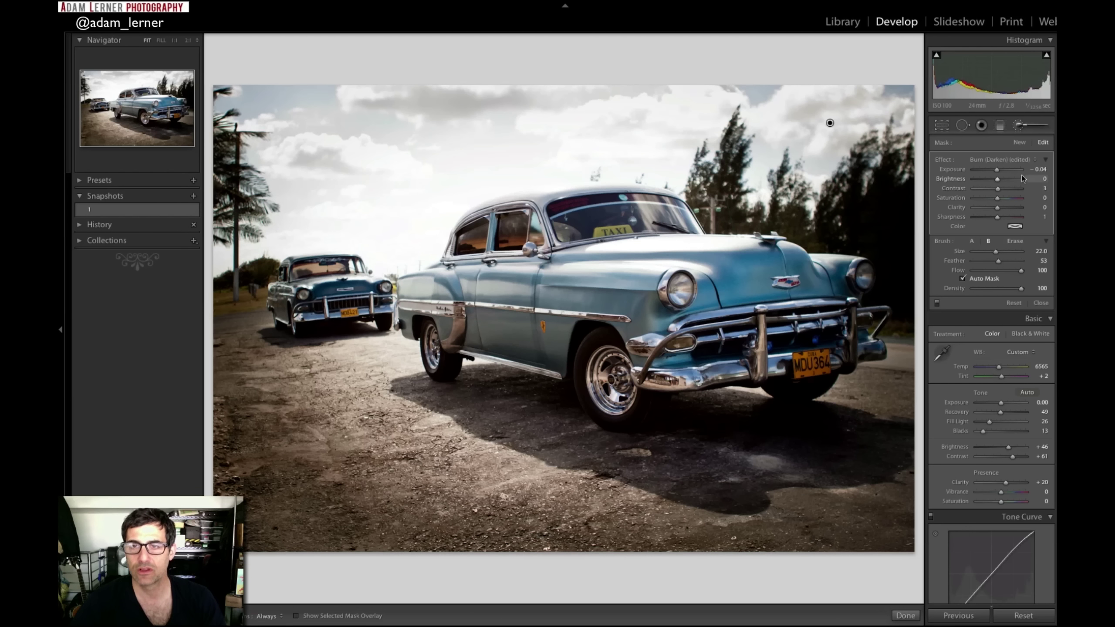
{"action": "left_click", "coordinate": [1046, 304]}
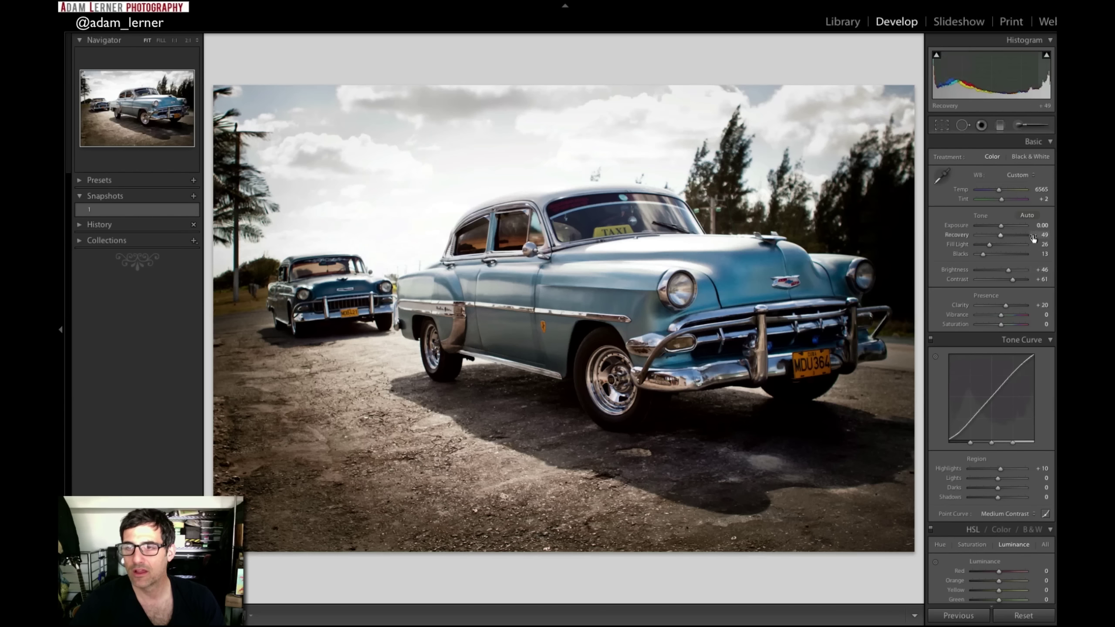
Raise Vibrance to +4 and compare the edit against the original in Before/After
{"action": "mouse_move", "coordinate": [1000, 316]}
{"action": "left_mouse_down"}
{"action": "mouse_move", "coordinate": [1014, 323]}
{"action": "mouse_move", "coordinate": [1005, 323]}
{"action": "left_mouse_up"}
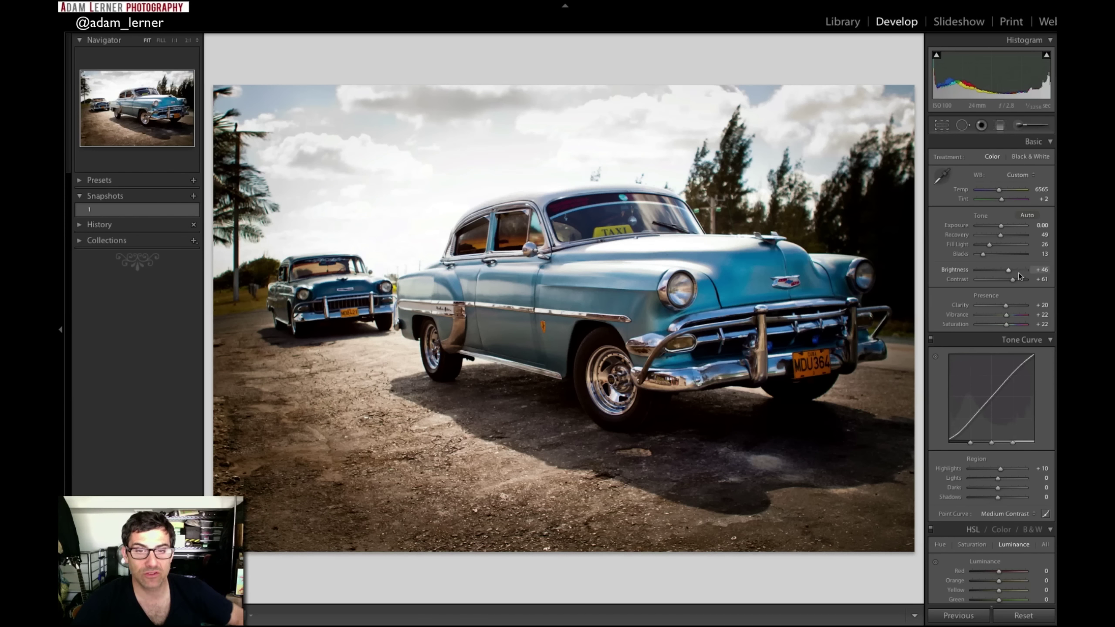
{"action": "key", "text": "backslash"}
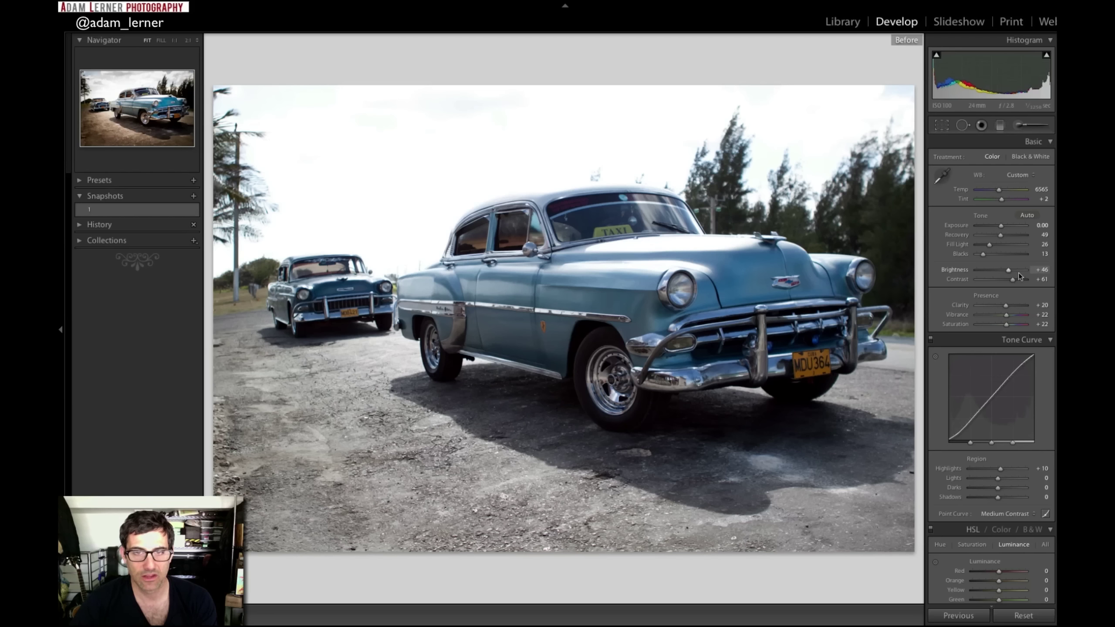
{"action": "key", "text": "backslash"}
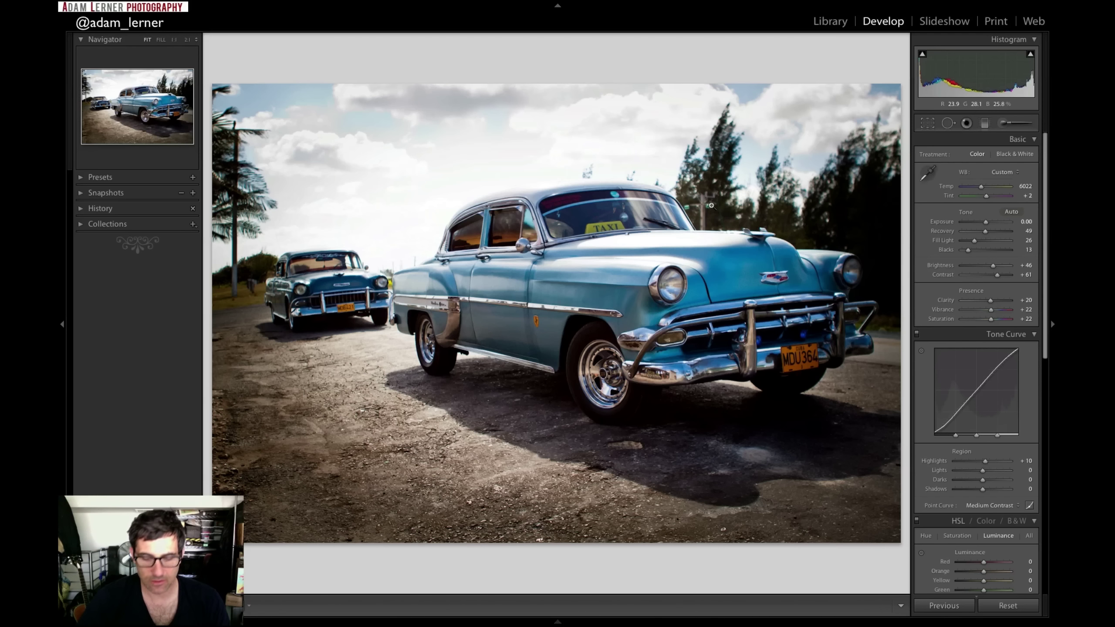
Convert the photo to Black & White with Contrast +100 and Fill Light 28
{"action": "key", "text": "backslash"}
{"action": "key", "text": "backslash"}
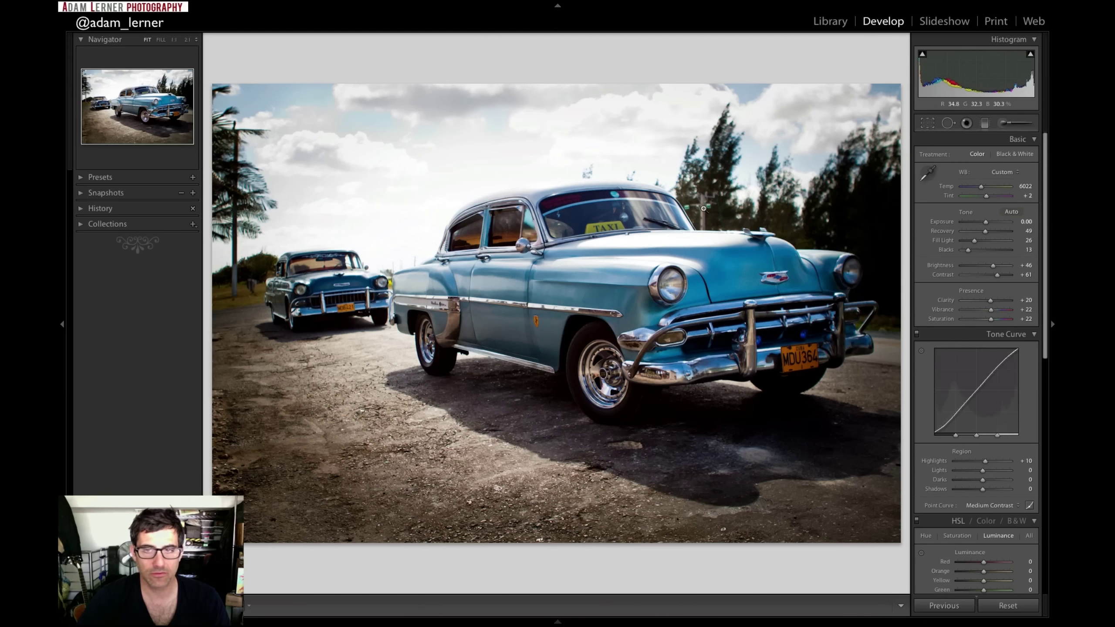
{"action": "left_click", "coordinate": [1026, 155]}
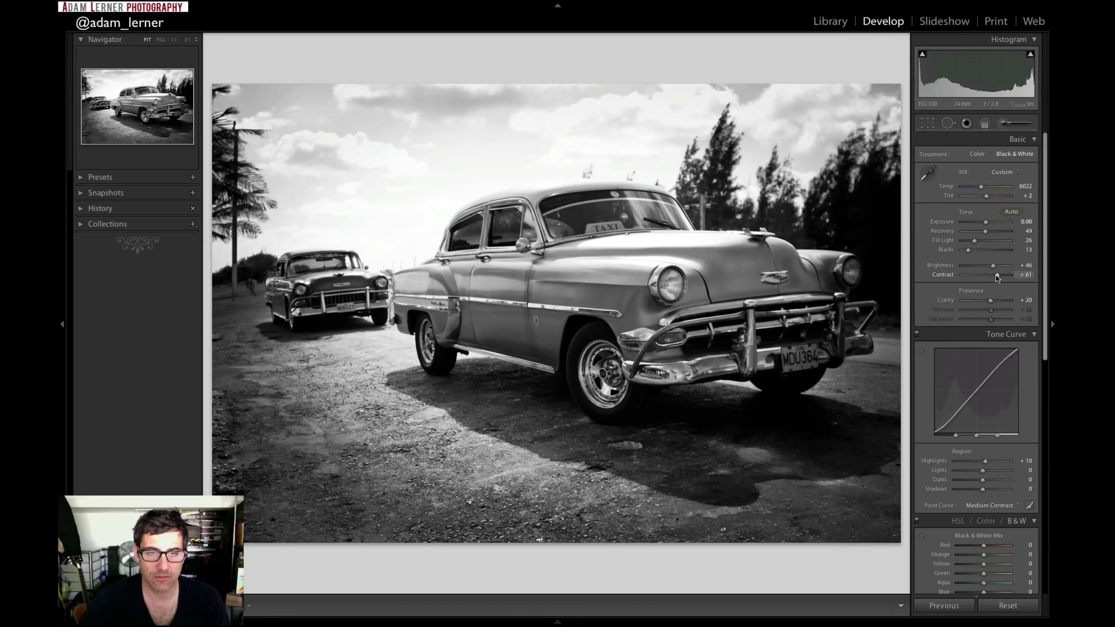
{"action": "left_click_drag", "start_coordinate": [997, 277], "coordinate": [1049, 275]}
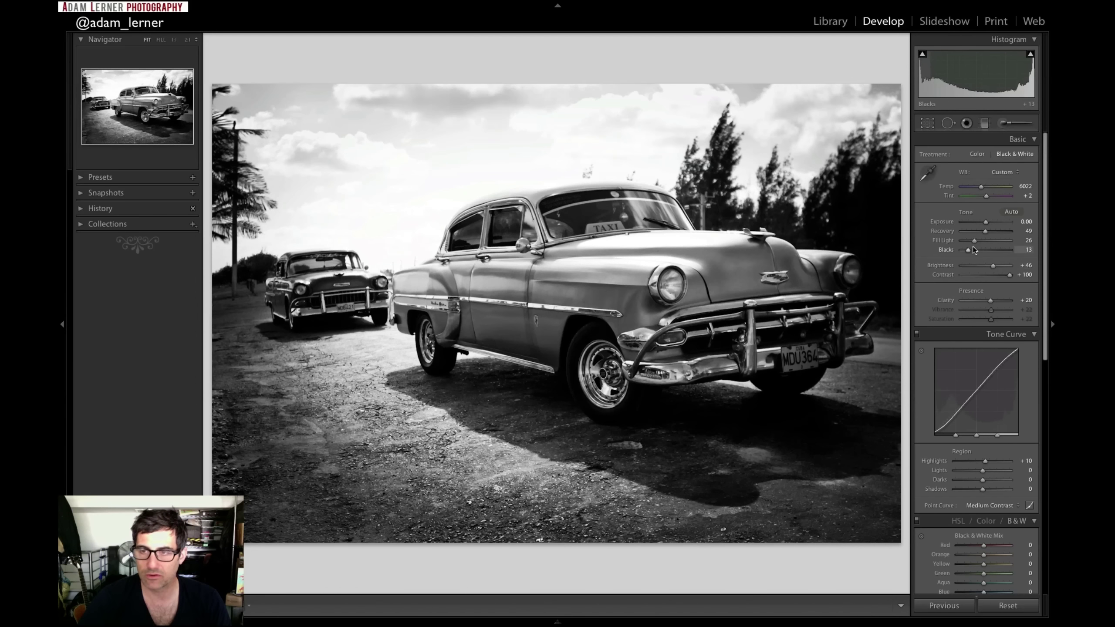
{"action": "left_click_drag", "start_coordinate": [974, 241], "coordinate": [979, 243]}
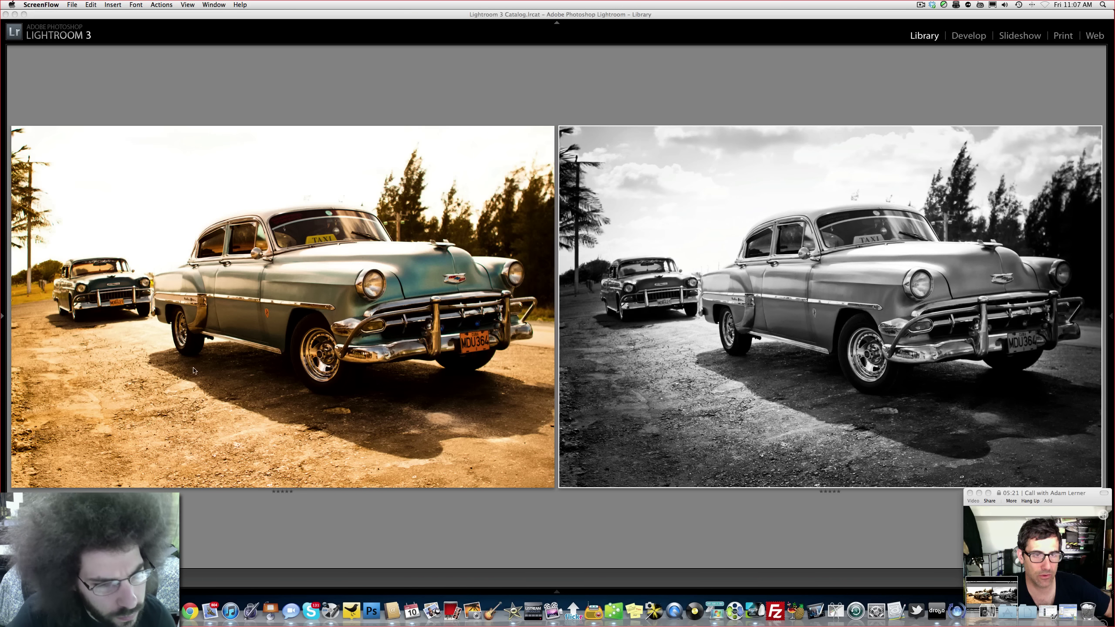
Inspect the colour version alone at 1:1 on the bumper, then return to Compare
{"action": "left_click", "coordinate": [359, 355]}
{"action": "left_click", "coordinate": [358, 354]}
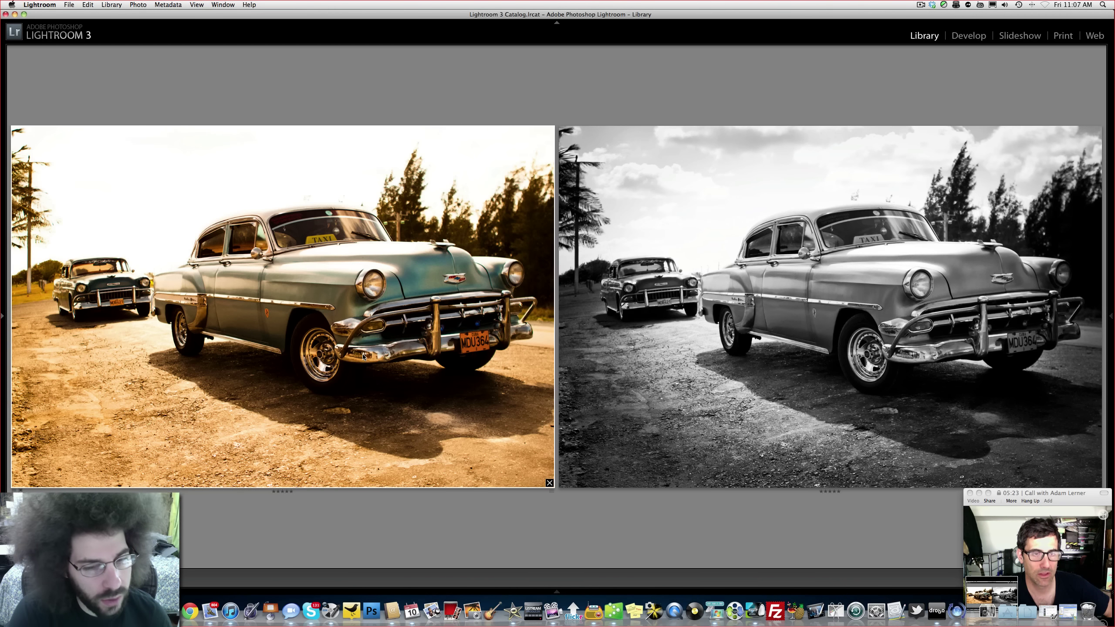
{"action": "double_click", "coordinate": [364, 357]}
{"action": "left_click", "coordinate": [686, 369]}
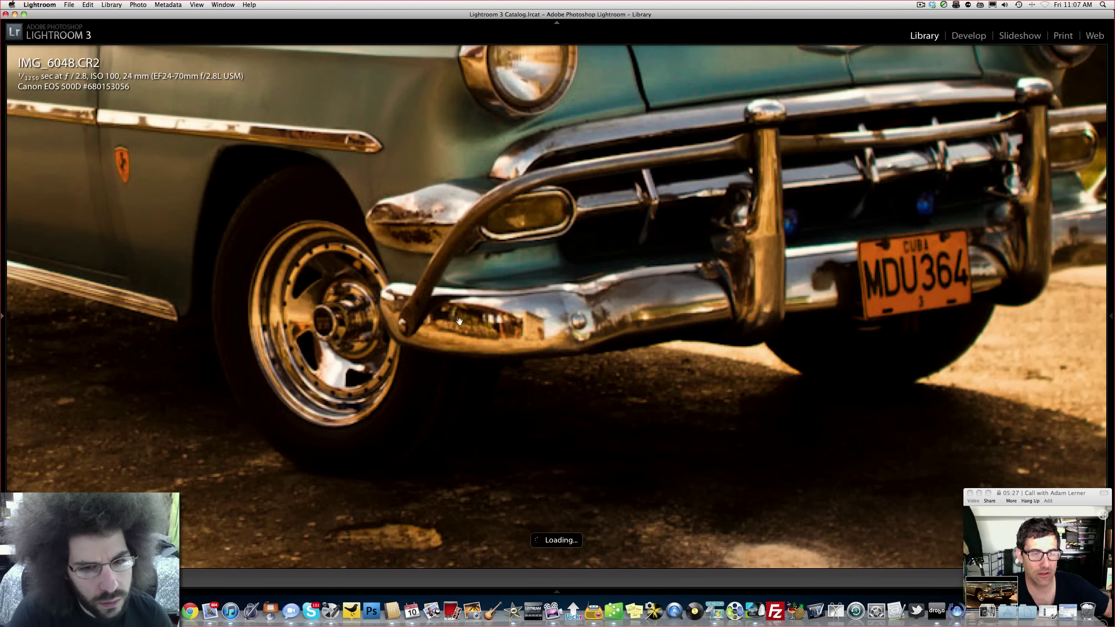
{"action": "left_click", "coordinate": [444, 322]}
{"action": "key", "text": "c"}
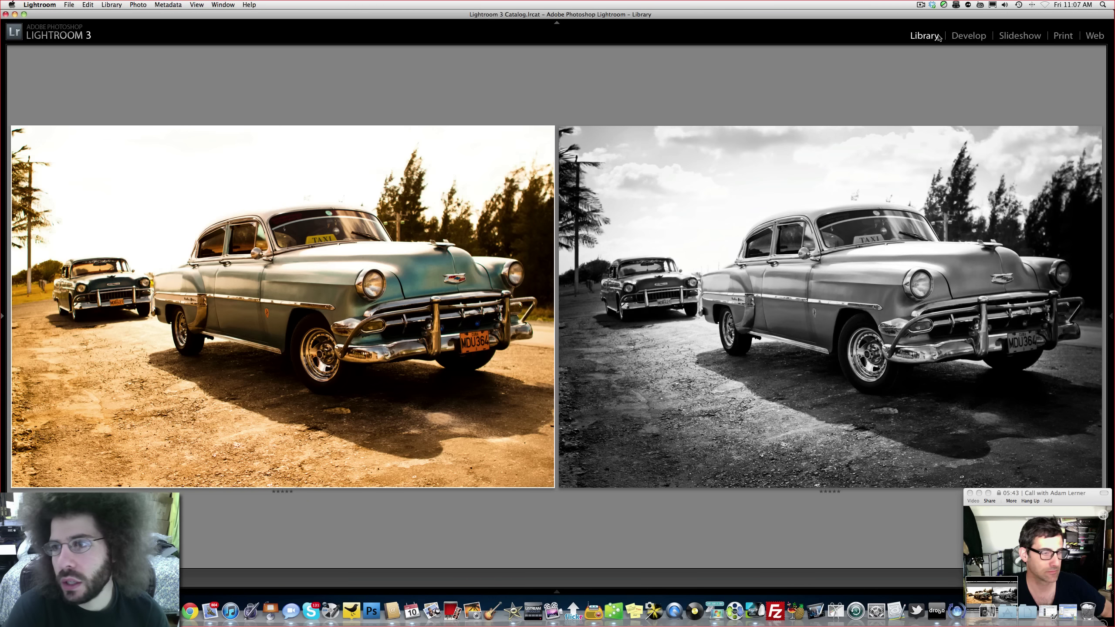
Open IMG_6048.CR2 in Develop at Fit view, then return to the side-by-side comparison
{"action": "left_click", "coordinate": [966, 37]}
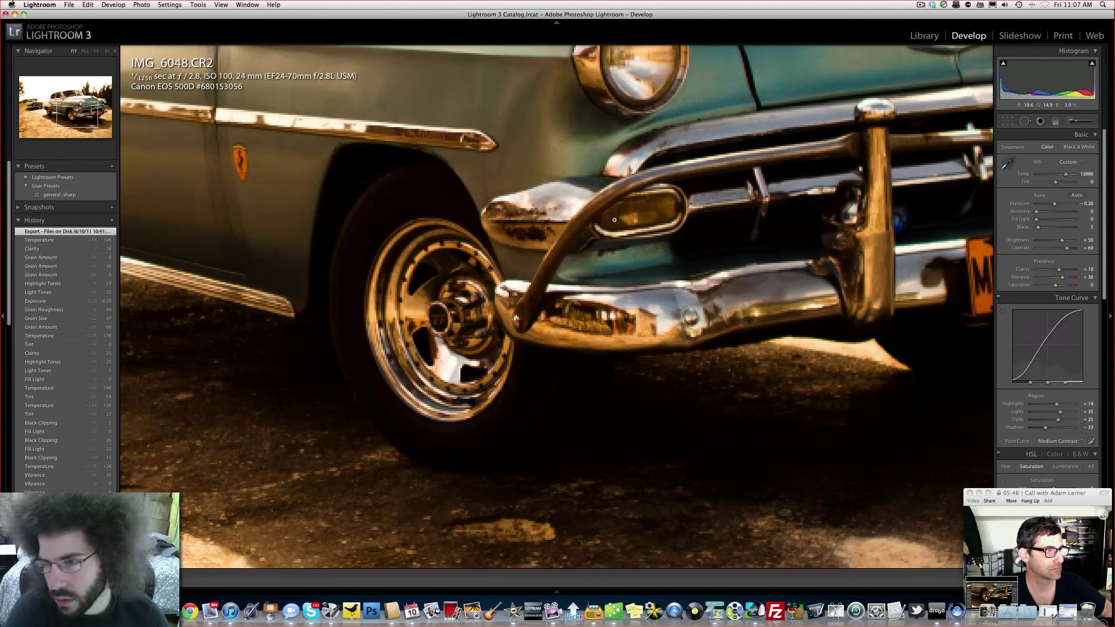
{"action": "left_click", "coordinate": [616, 221]}
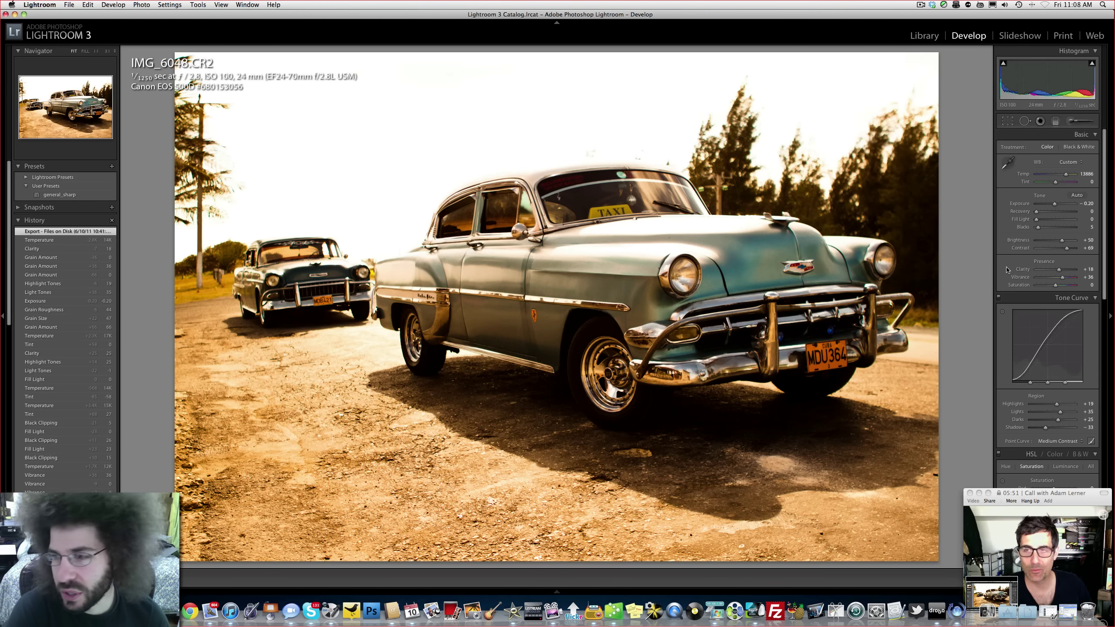
{"action": "left_click", "coordinate": [516, 357]}
{"action": "left_click", "coordinate": [515, 357]}
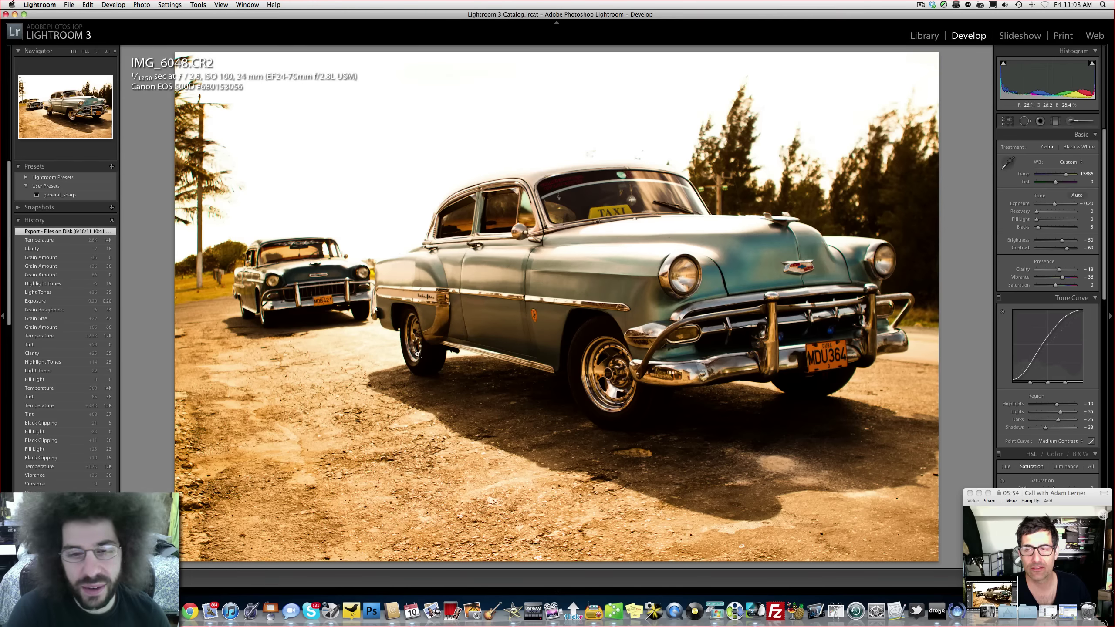
{"action": "left_click", "coordinate": [920, 36]}
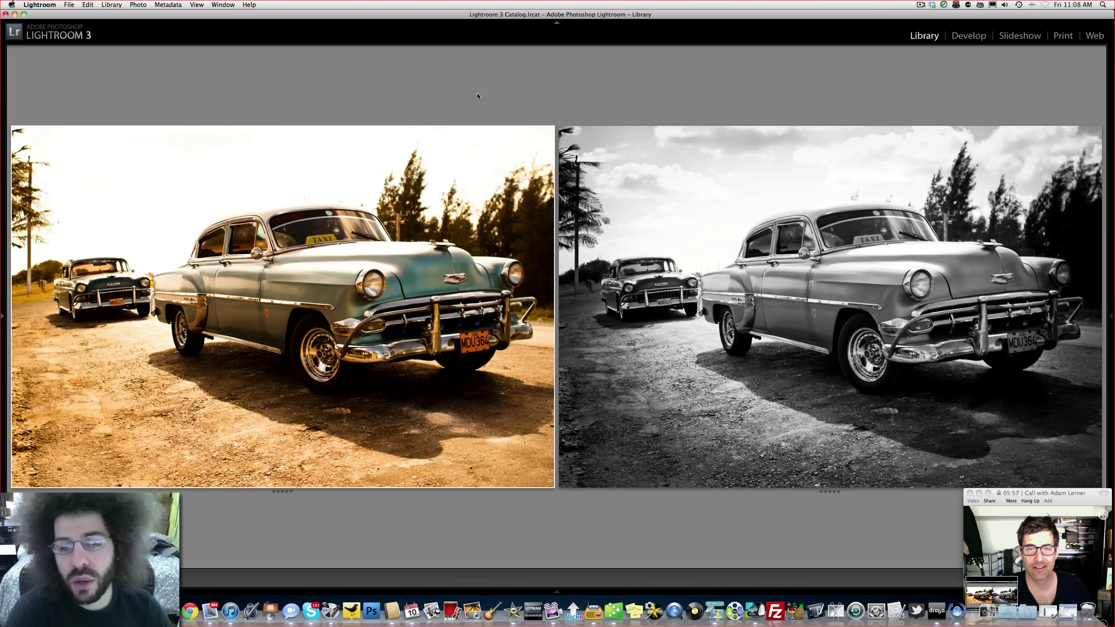